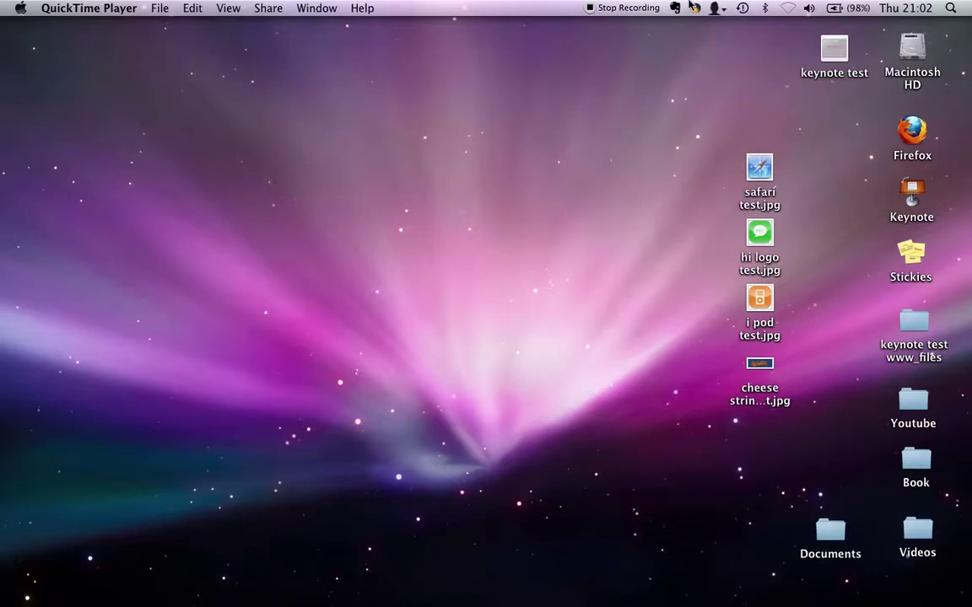
- Open Keynote and create a new presentation with the Gradient theme at a slide size of 1024 x 768
double_click(920, 198)
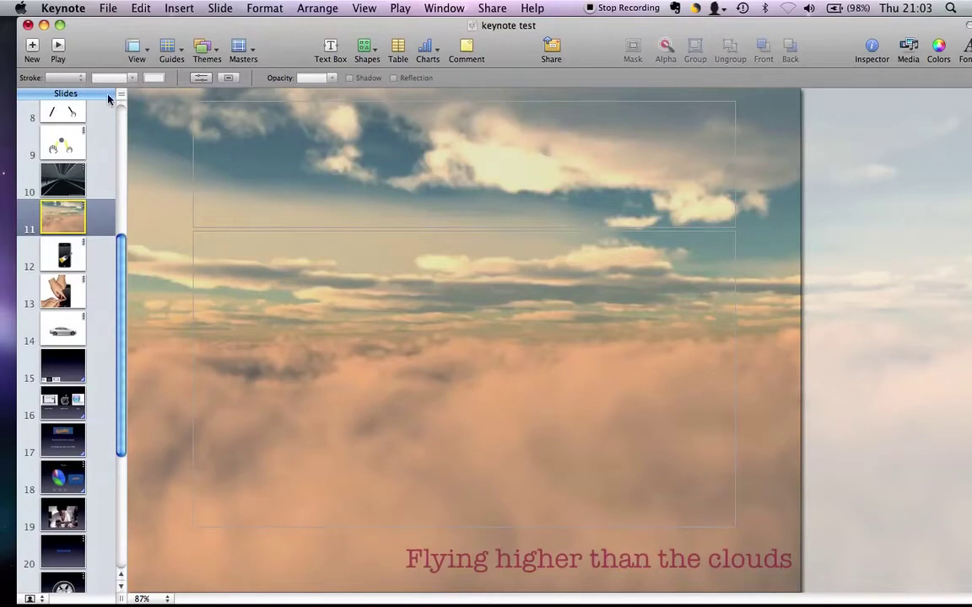
left_click(75, 15)
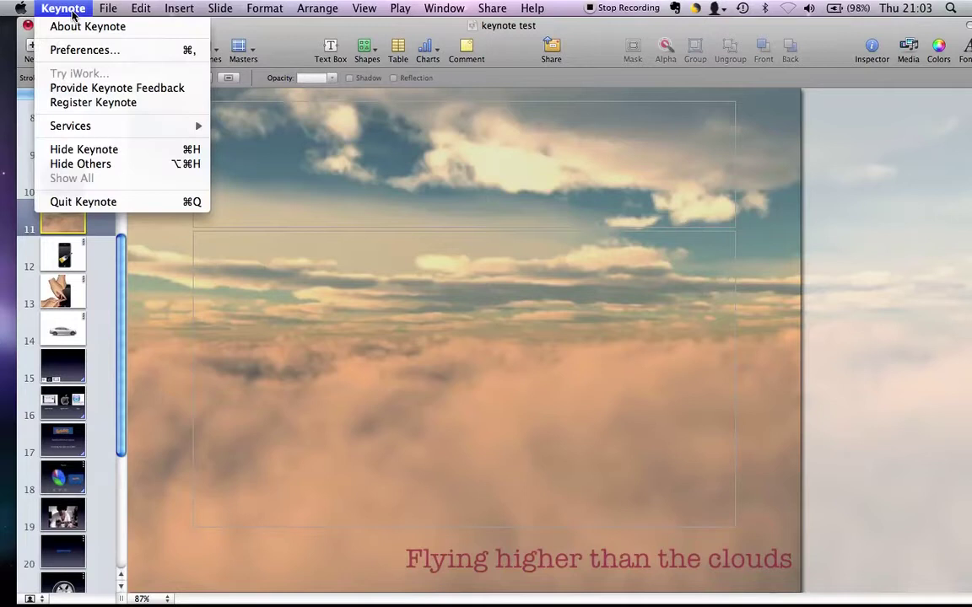
mouse_move(106, 15)
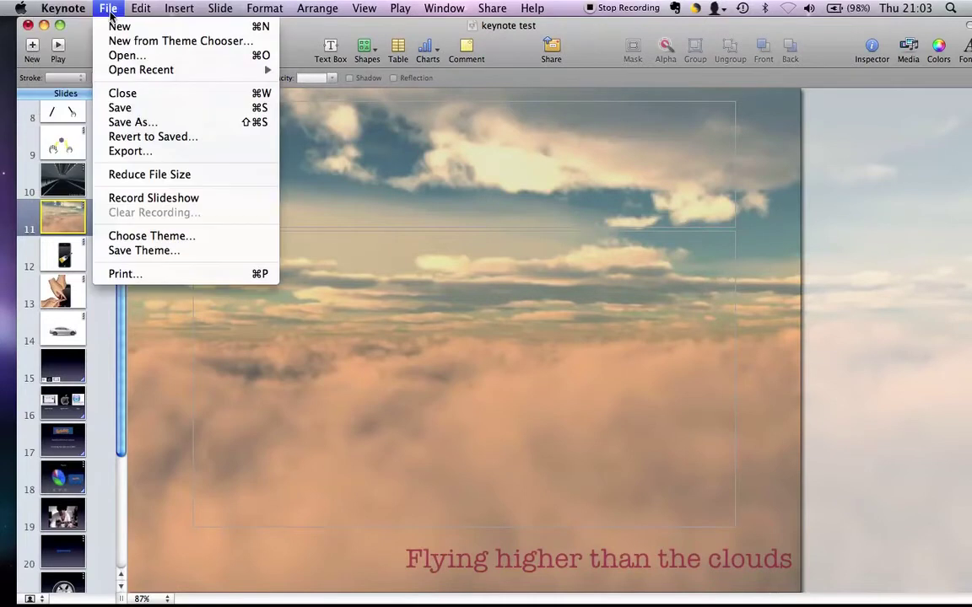
left_click(117, 26)
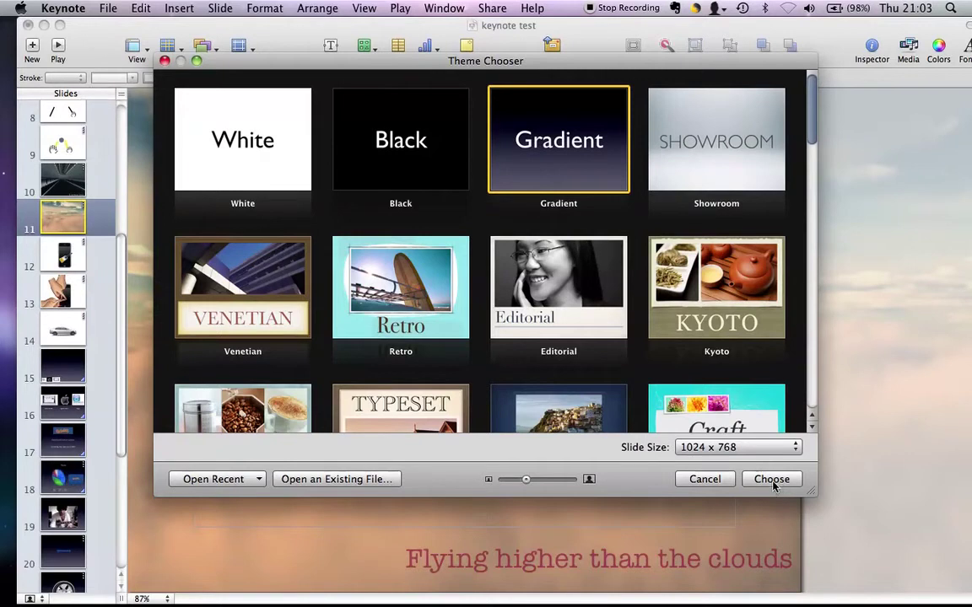
left_click(771, 479)
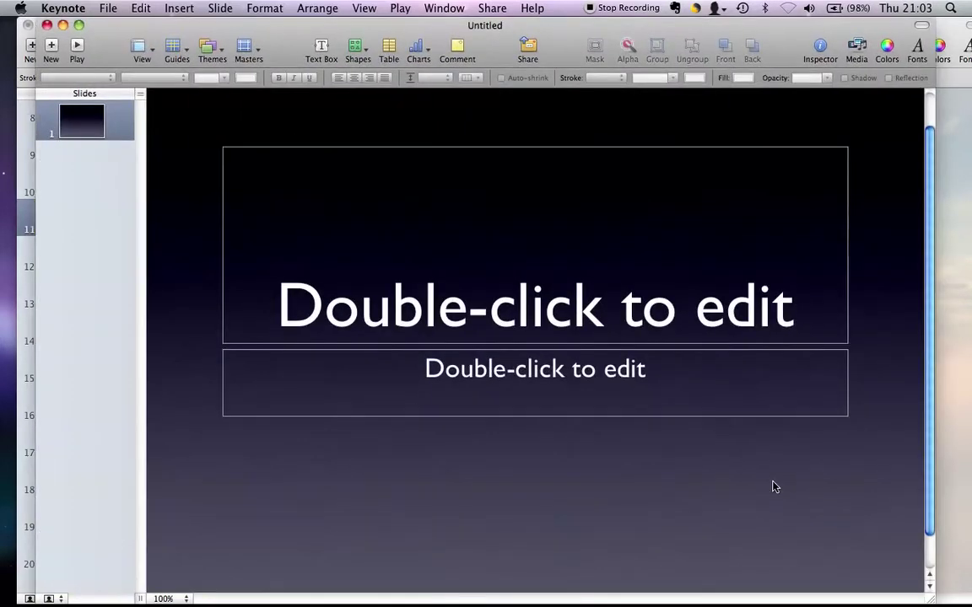
- Delete the title and subtitle placeholders from the first slide
left_click(555, 265)
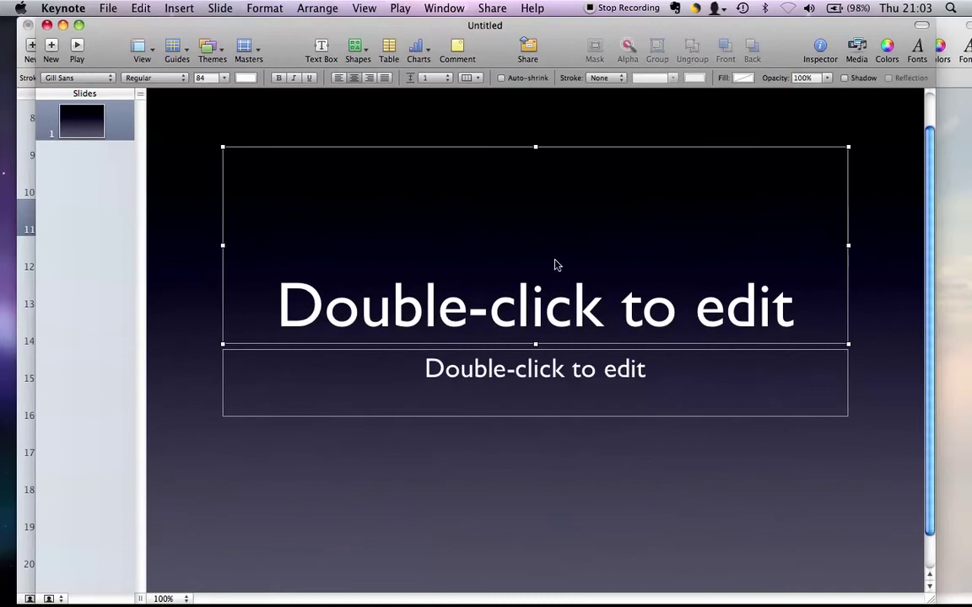
key("Delete")
left_click(571, 359)
key("Delete")
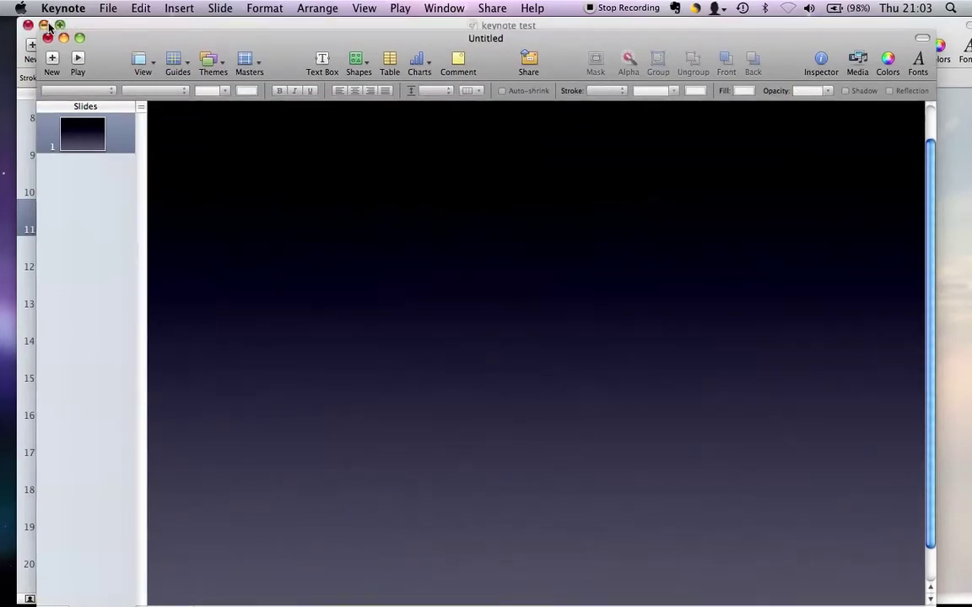
- Insert the desktop images safari test.jpg, hi logo test.jpg and i pod test.jpg onto the slide
left_click_drag(822, 41, 588, 18)
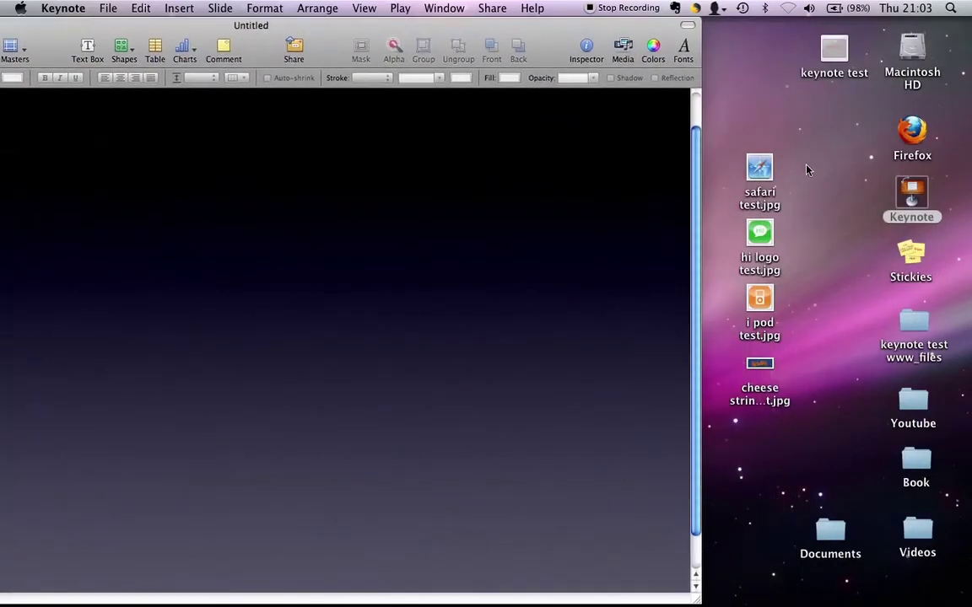
left_click_drag(759, 173, 367, 347)
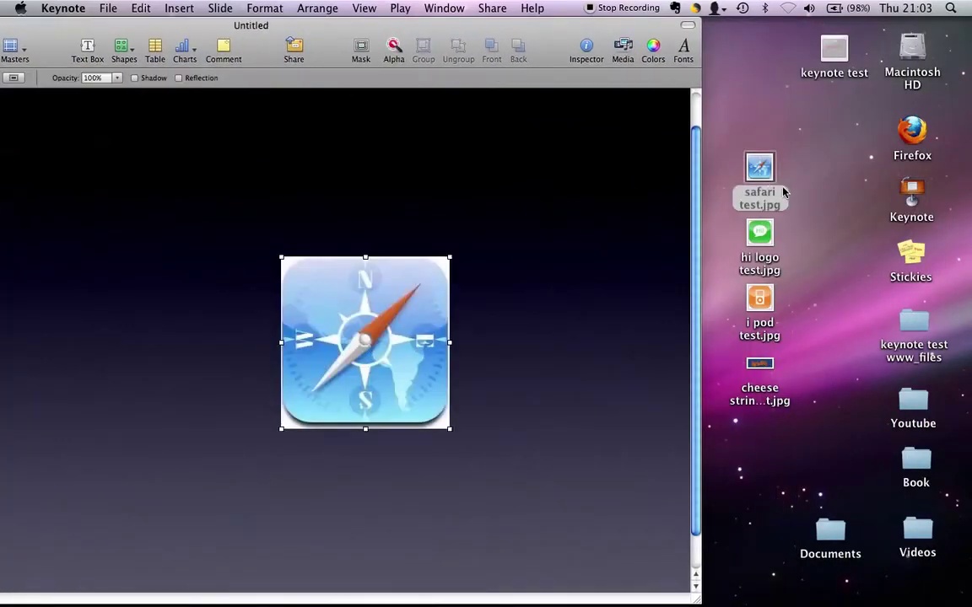
left_click_drag(759, 235, 362, 346)
left_click(768, 309)
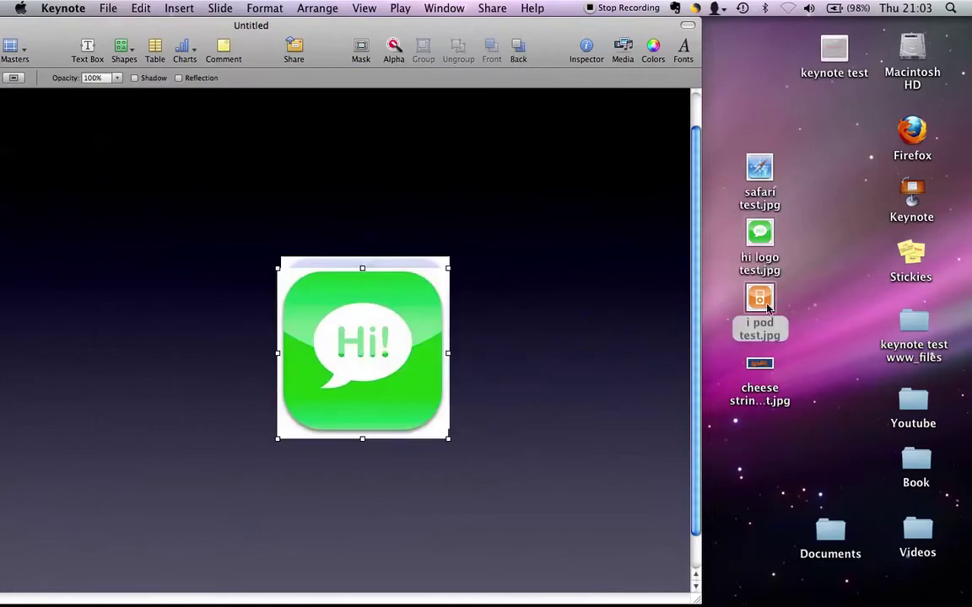
left_click(768, 308)
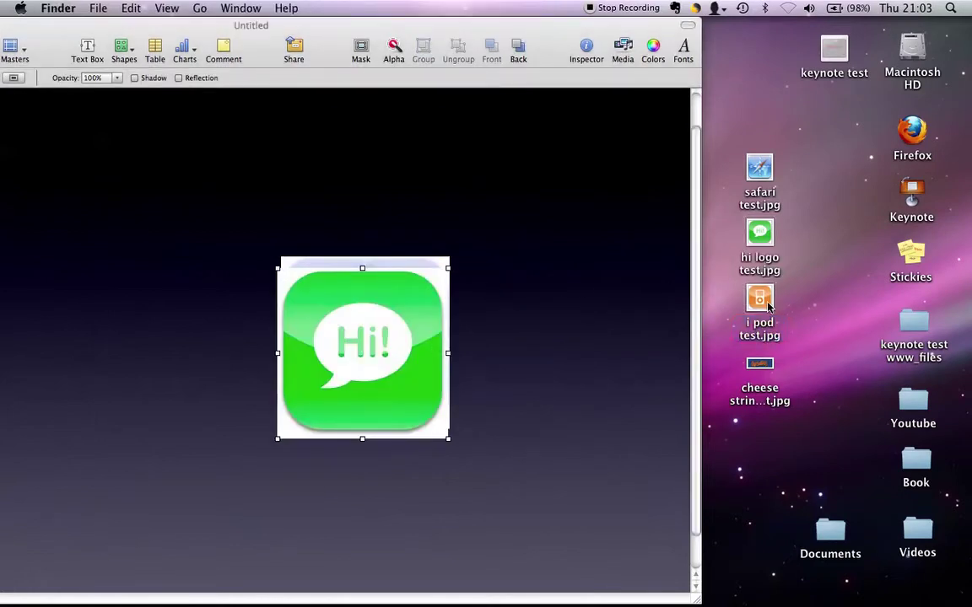
left_click_drag(767, 309, 354, 325)
left_click_drag(441, 20, 670, 12)
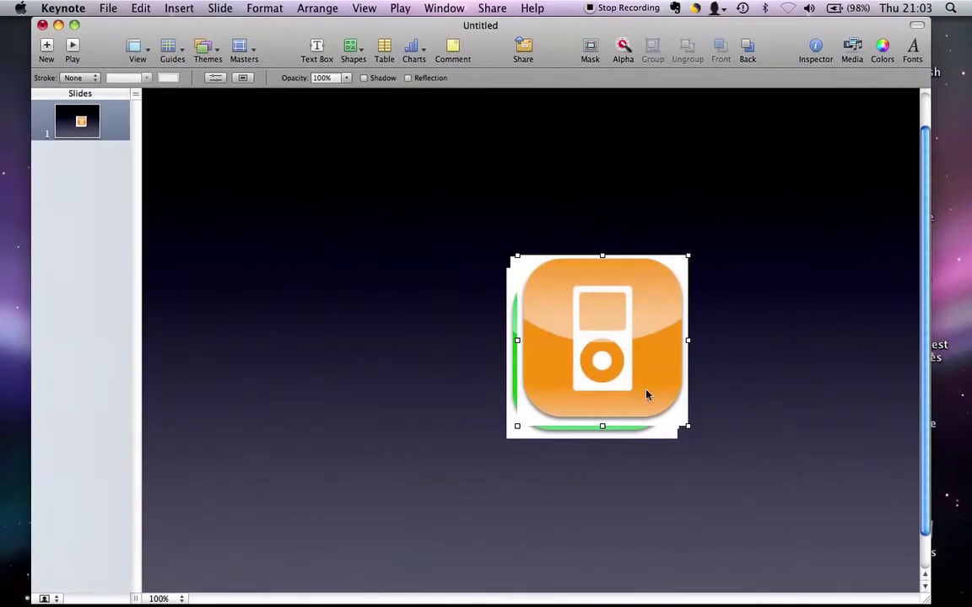
- Spread the three stacked icons apart along the lower part of the slide, with Safari at the left and iPod at the right
left_click_drag(603, 342, 827, 516)
left_click_drag(619, 369, 643, 552)
left_click_drag(592, 341, 262, 487)
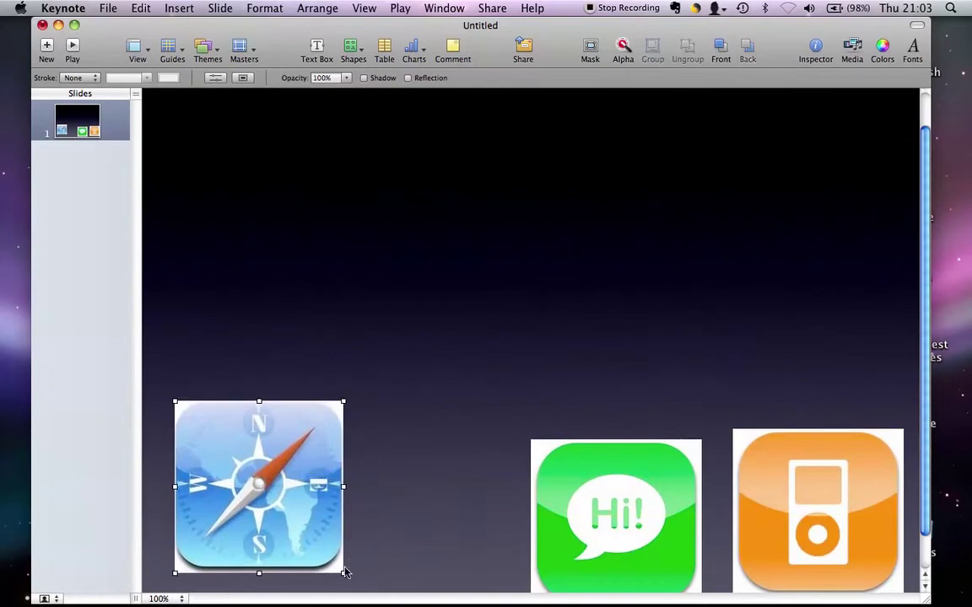
- Shrink the Safari, Hi! and iPod icons to small equal sizes and line them up in that order along the slide's lower-left edge
left_click_drag(343, 573, 213, 569)
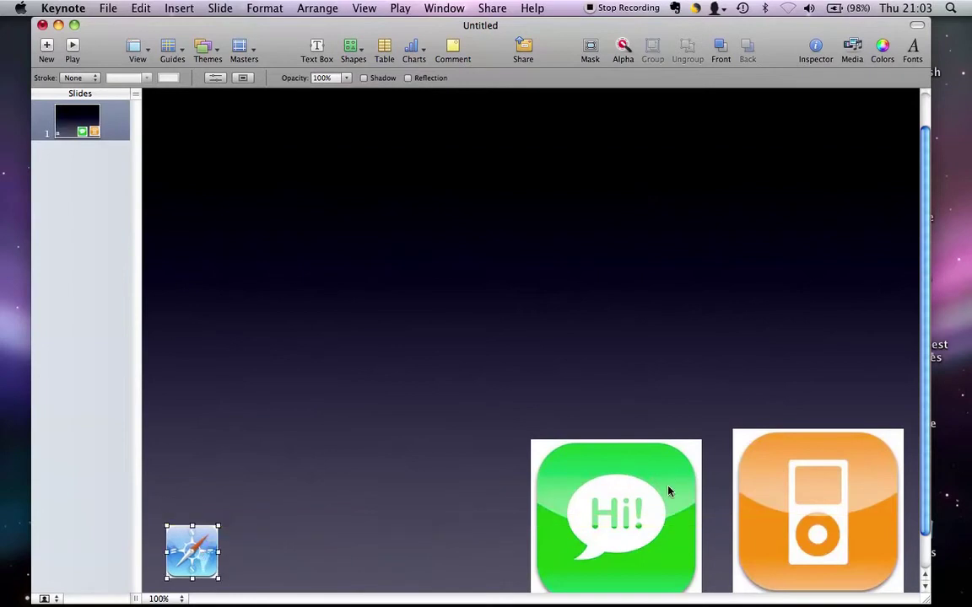
left_click_drag(642, 519, 366, 487)
left_click_drag(426, 409, 267, 524)
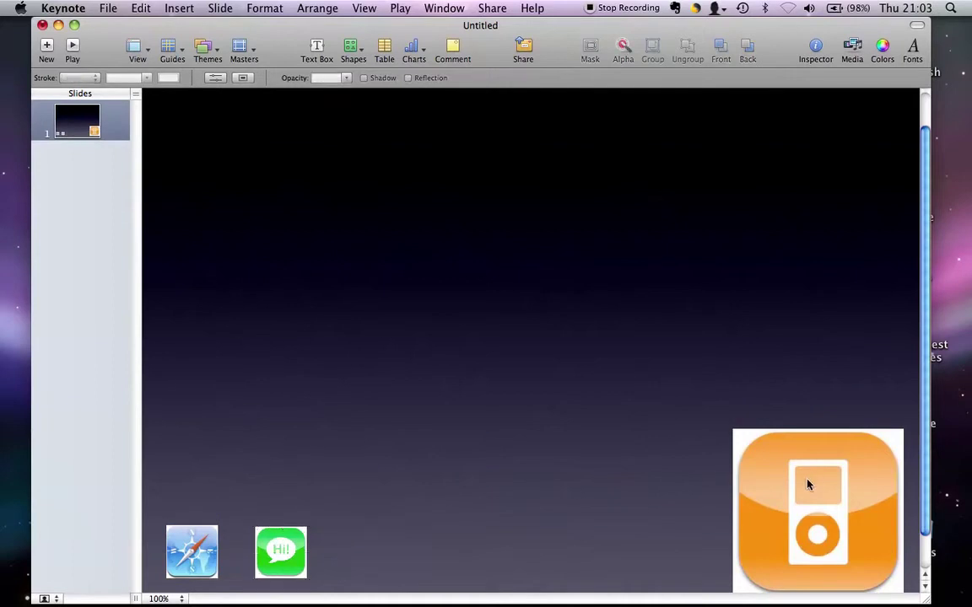
left_click_drag(806, 485, 417, 466)
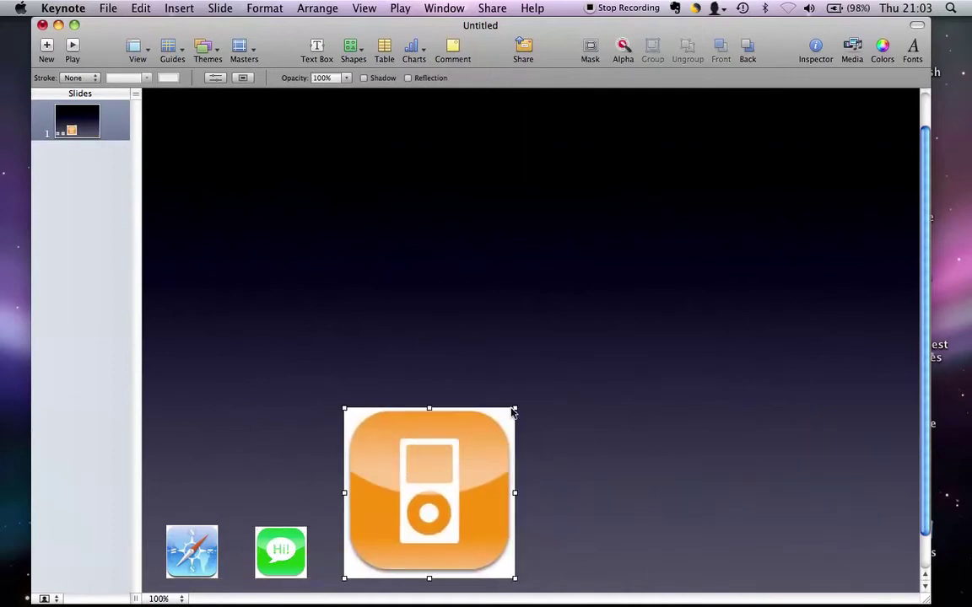
left_click_drag(515, 408, 400, 524)
left_click(440, 539)
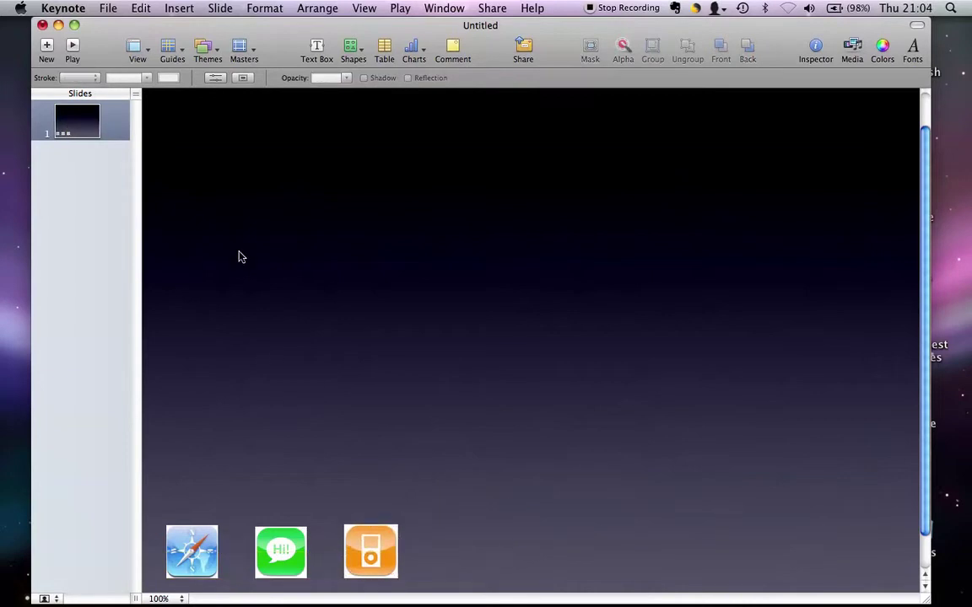
- Duplicate the slide containing the three small icons
left_click(61, 132)
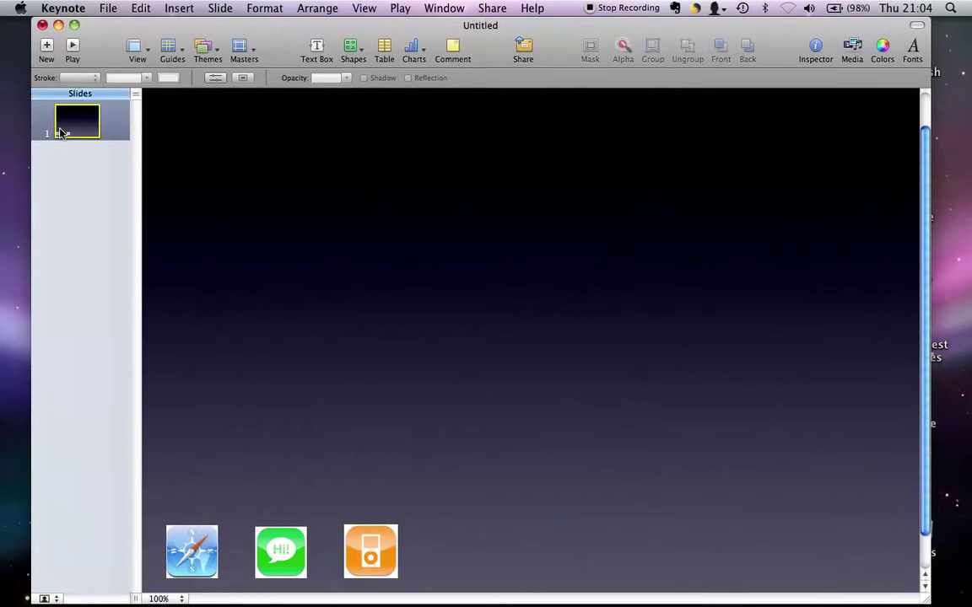
right_click(61, 132)
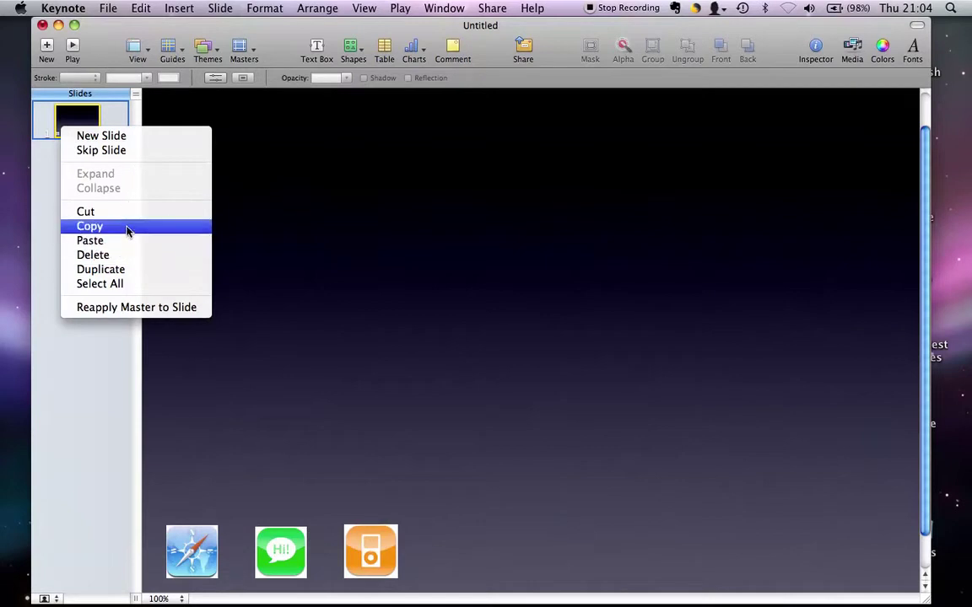
left_click(126, 269)
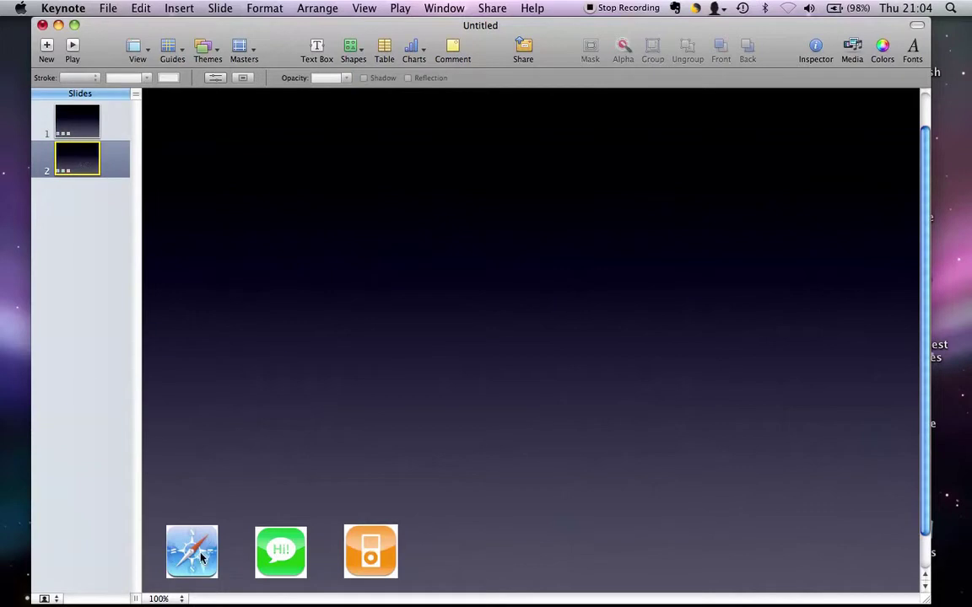
- On slide 2, enlarge the Safari icon in the upper right and the iPod icon in the upper left, matching their heights
left_click_drag(200, 557, 629, 102)
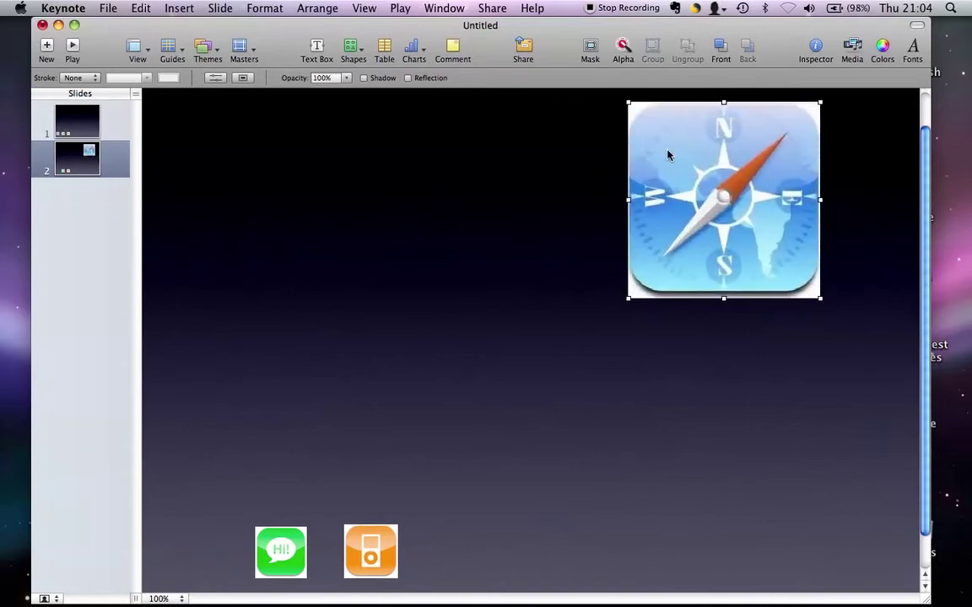
left_click_drag(667, 155, 728, 196)
left_click_drag(372, 557, 222, 299)
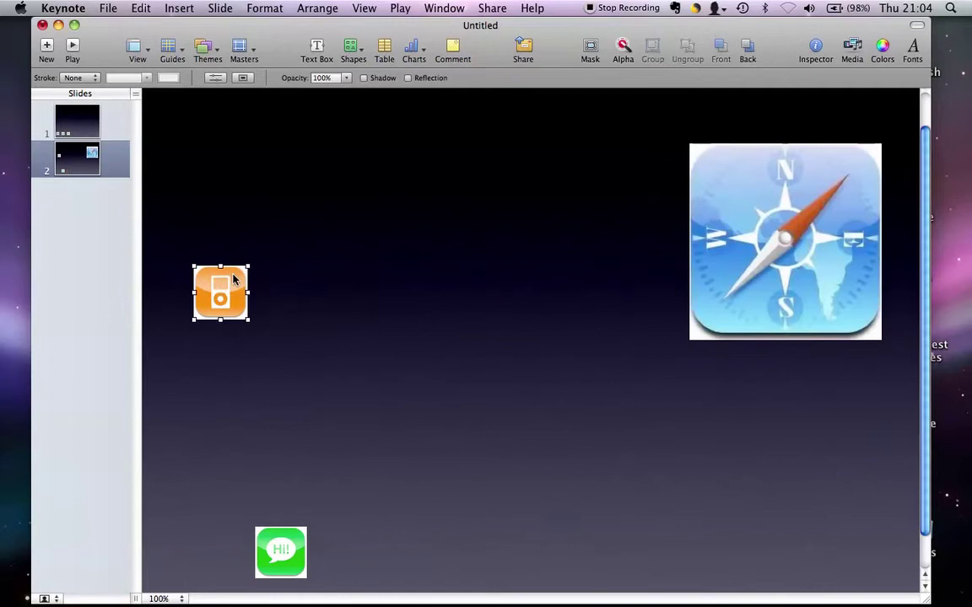
left_click_drag(248, 267, 344, 149)
left_click_drag(300, 195, 560, 215)
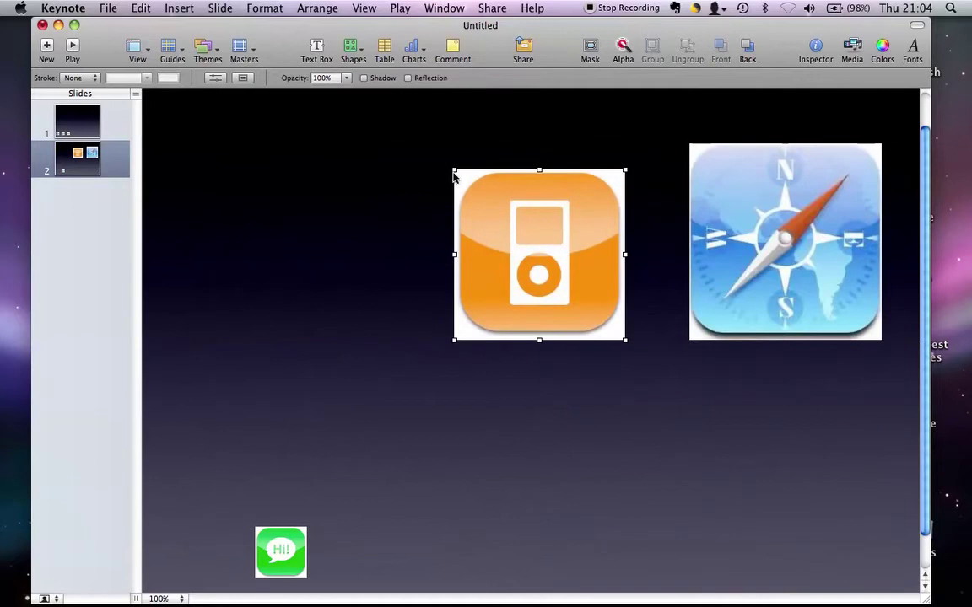
left_click_drag(454, 169, 426, 153)
left_click_drag(534, 255, 290, 243)
- Enlarge the Hi! icon to match and place it midway between the iPod and Safari icons on slide 2
left_click_drag(297, 544, 541, 139)
left_click_drag(517, 187, 543, 189)
left_click(504, 419)
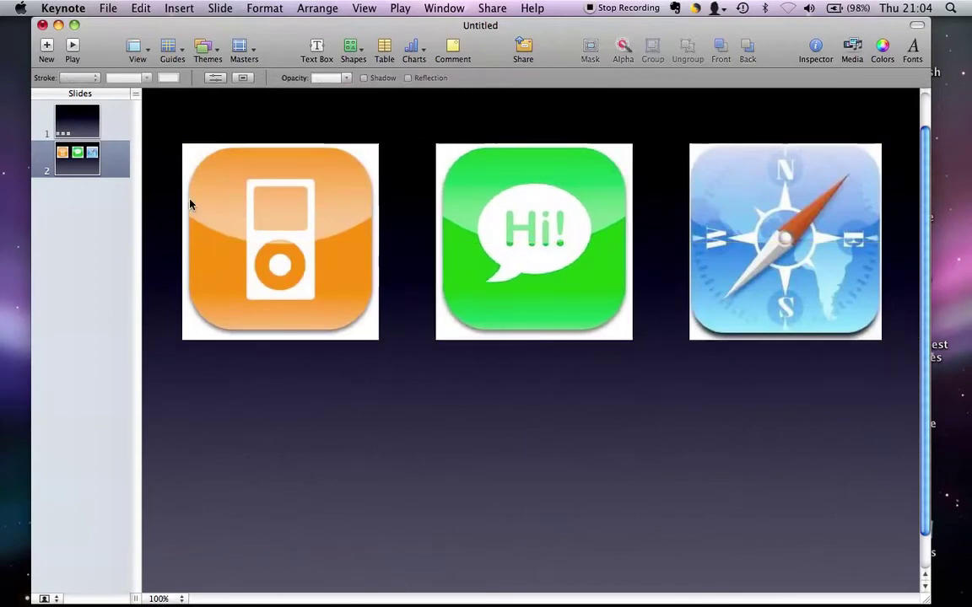
- Compare the two slides, apply the Magic Move transition to slide 1 and preview it in the slideshow
left_click(88, 127)
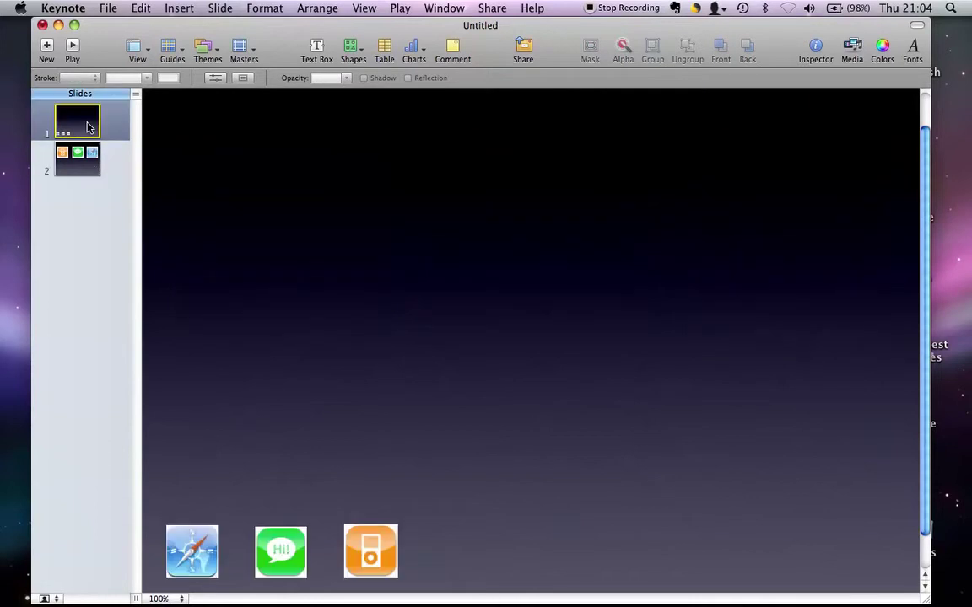
left_click(89, 162)
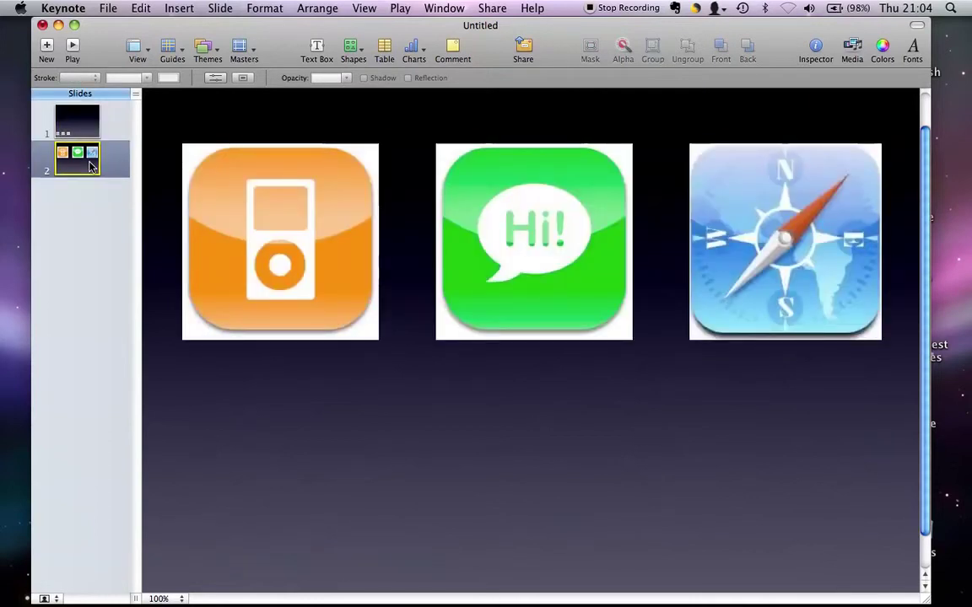
left_click(84, 125)
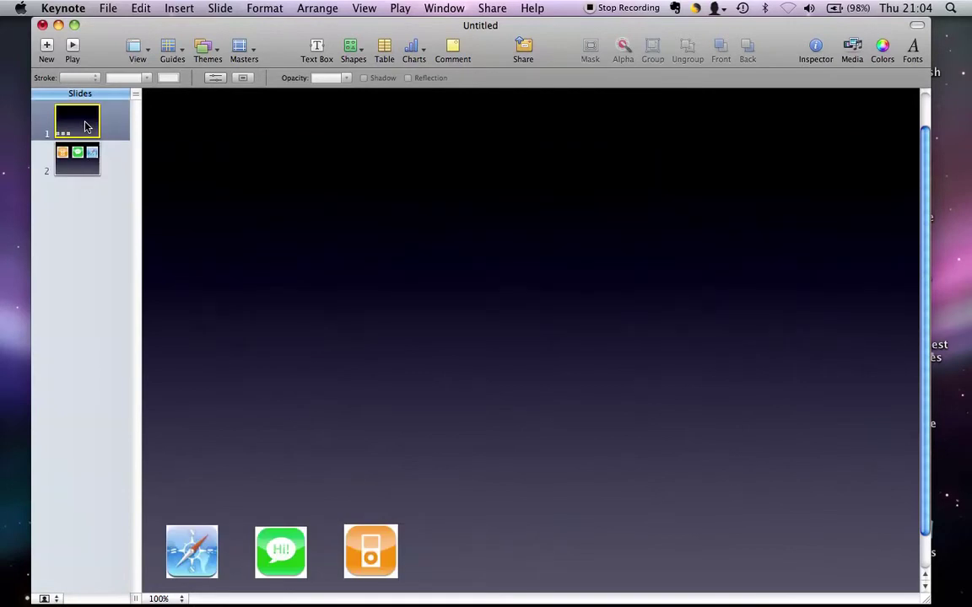
left_click(819, 52)
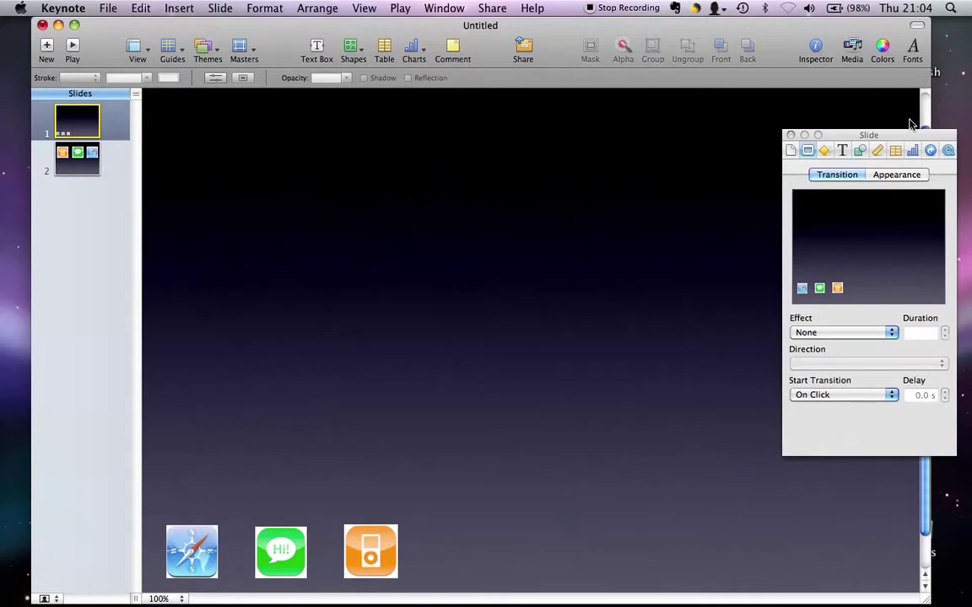
left_click_drag(813, 134, 788, 135)
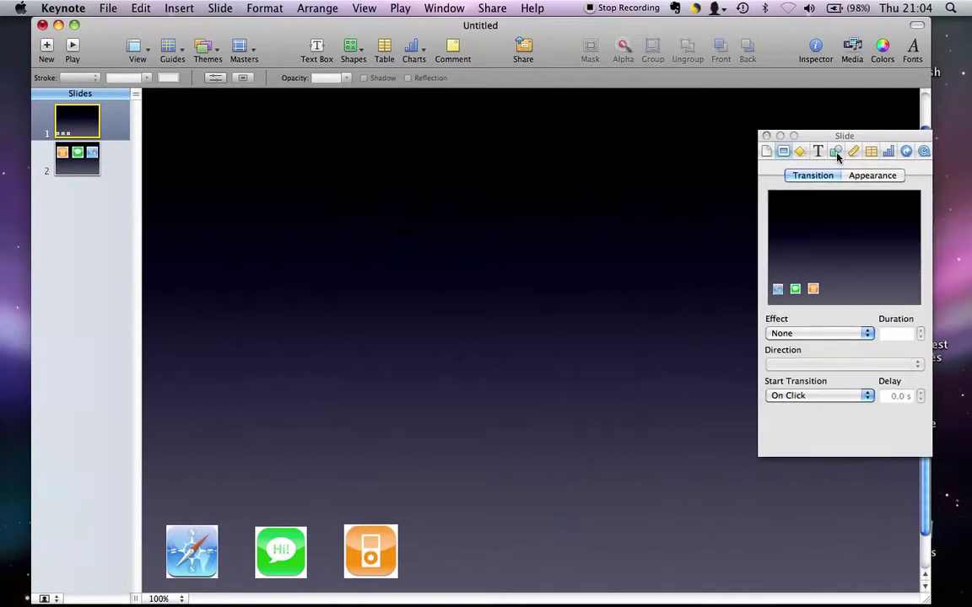
left_click(867, 334)
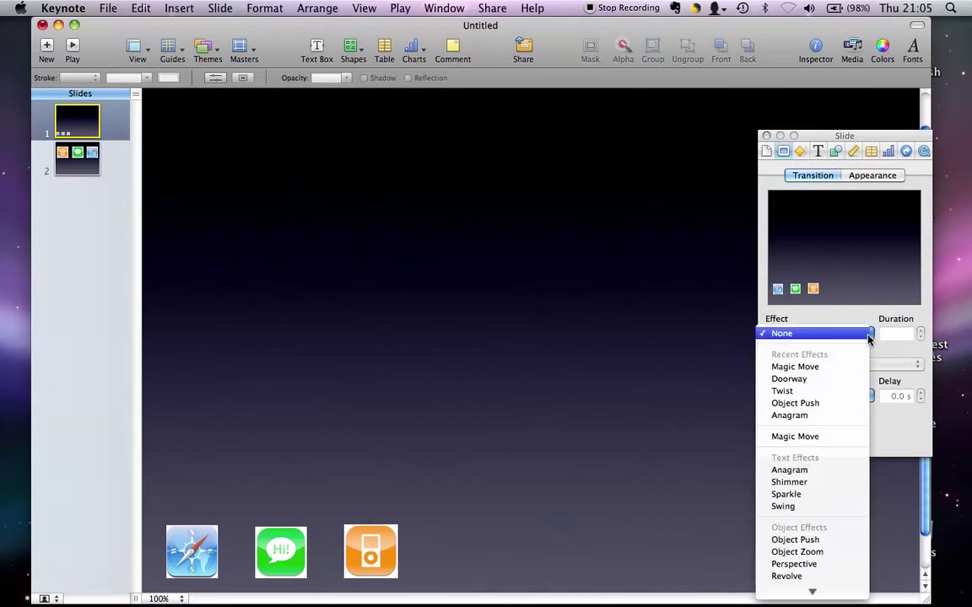
left_click(850, 367)
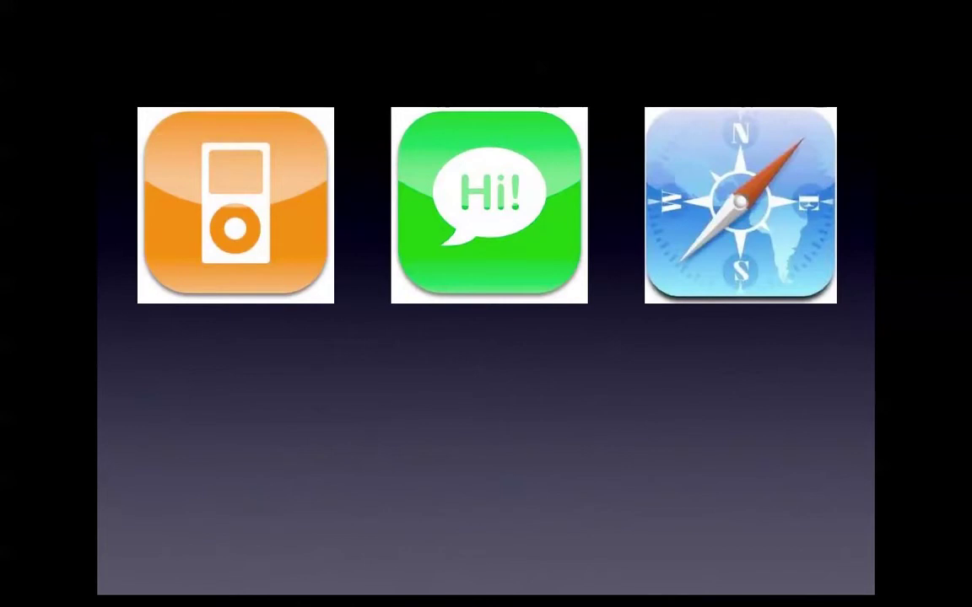
key("Escape")
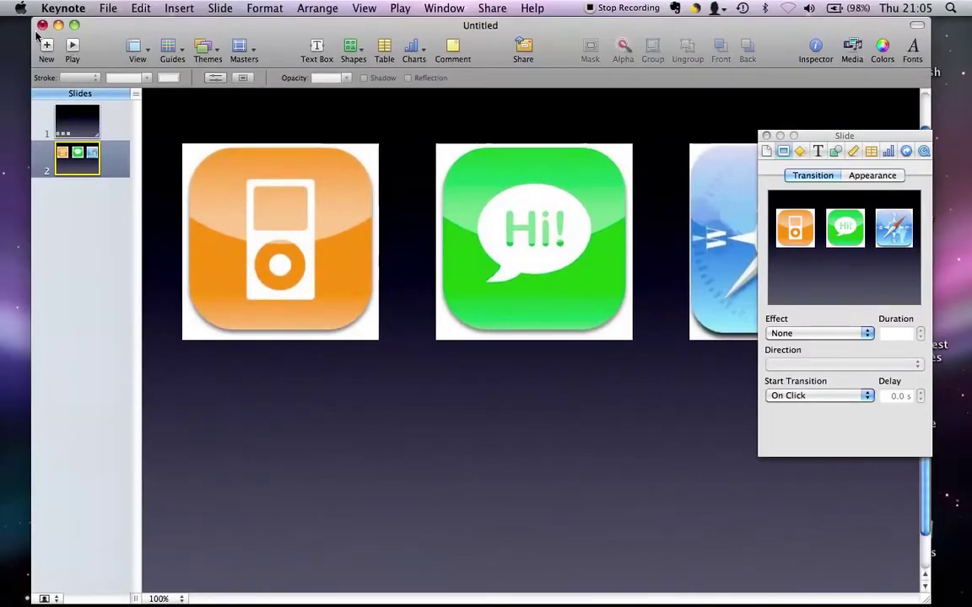
- Set the duration of slide 1's Magic Move transition to 3.00 s
left_click(79, 113)
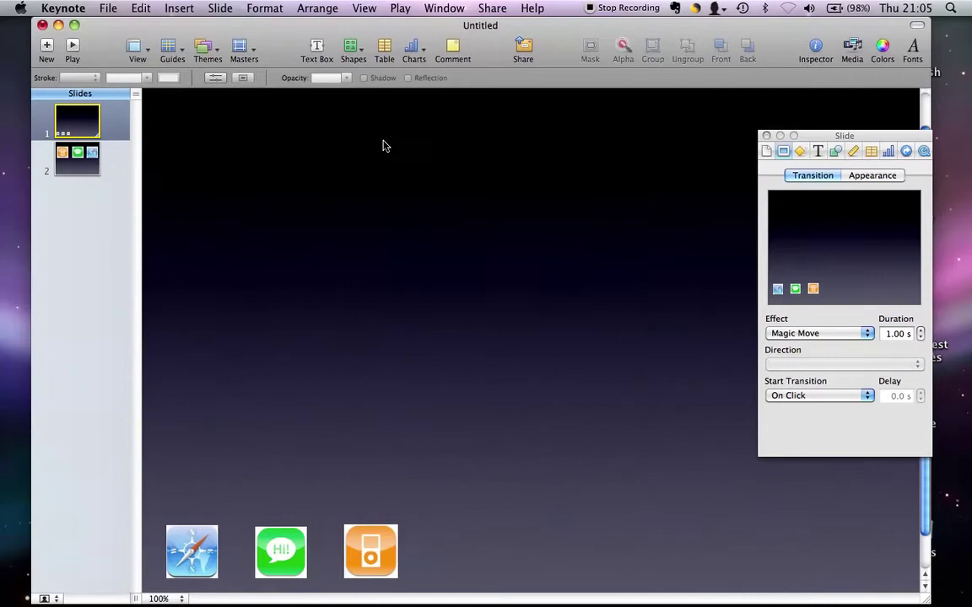
left_click(921, 331)
left_click(921, 331)
left_click(921, 330)
left_click(921, 331)
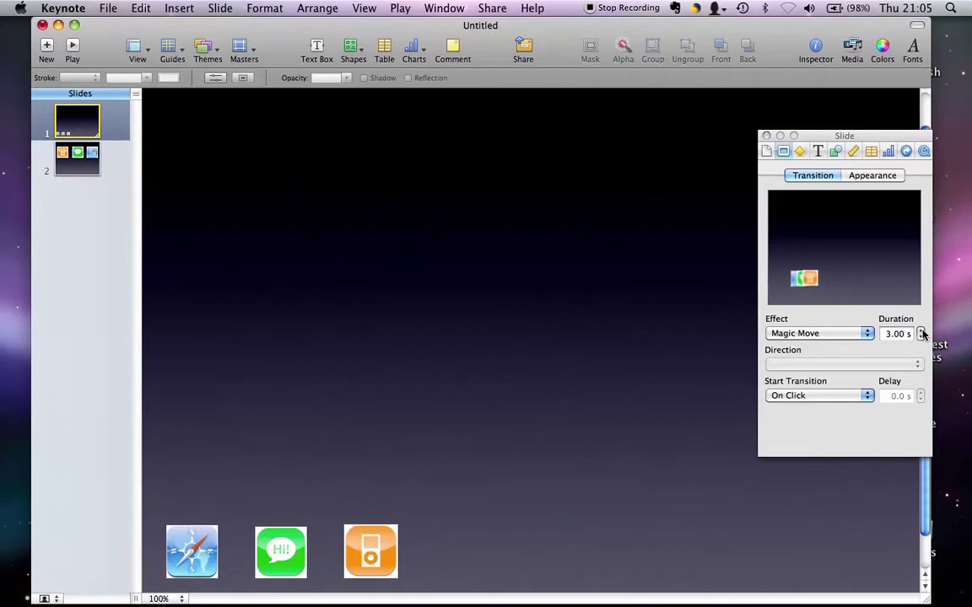
left_click_drag(866, 135, 854, 138)
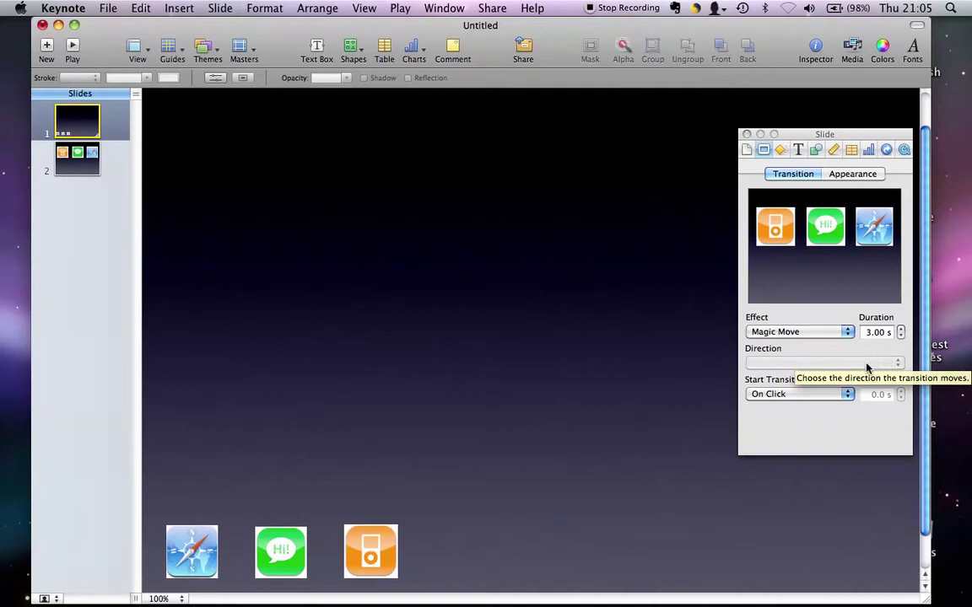
- Make slide 1's Magic Move transition start automatically and preview it in the slideshow
left_click(848, 392)
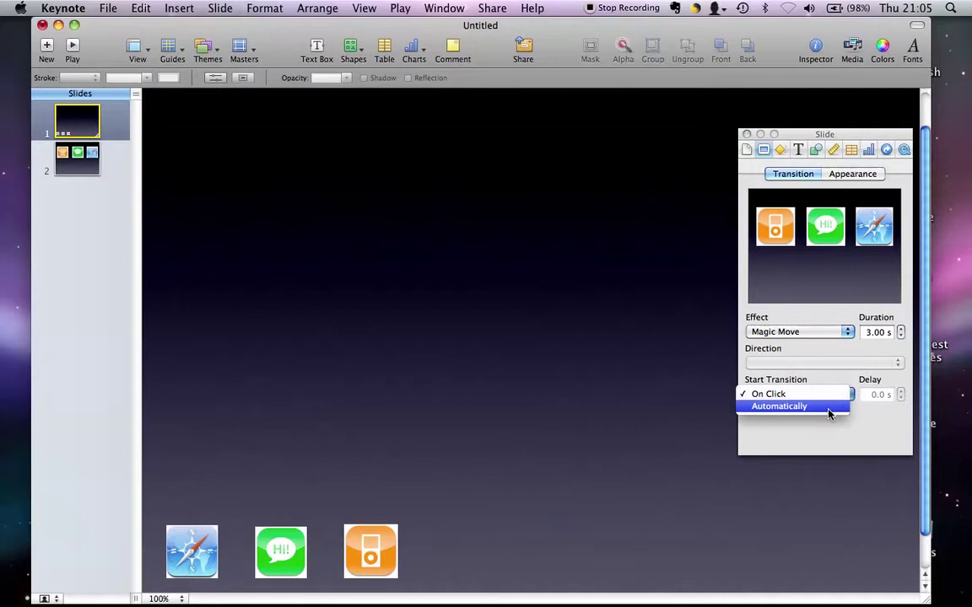
left_click(774, 405)
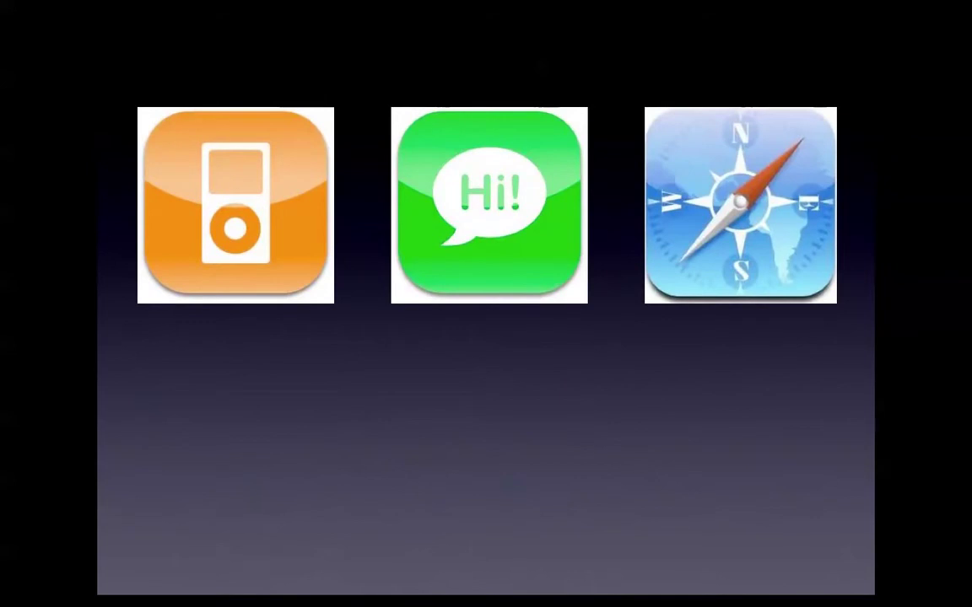
key("Escape")
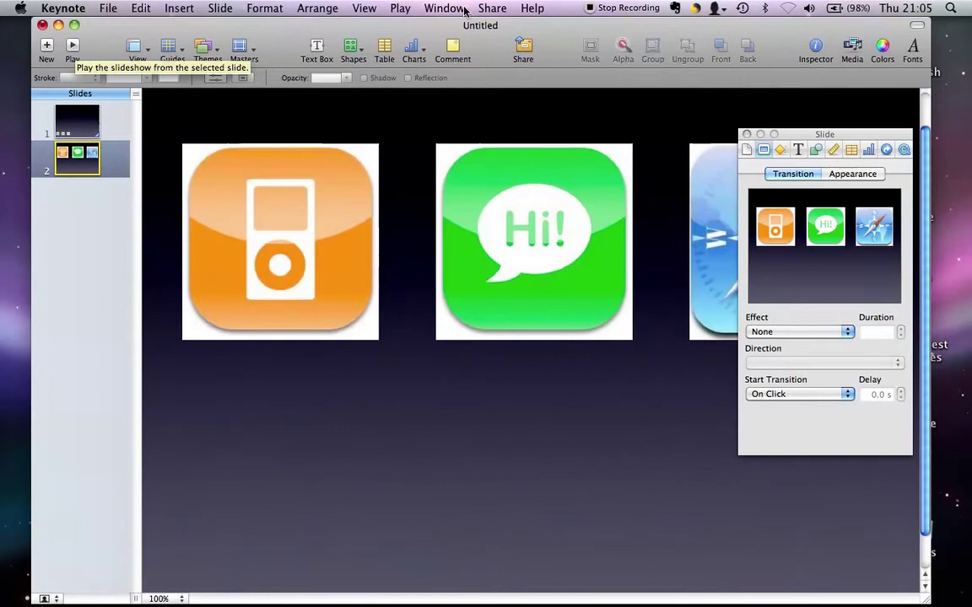
- Add a text box reading "I pod" to slide 2 and place it beneath the iPod icon
left_click(313, 44)
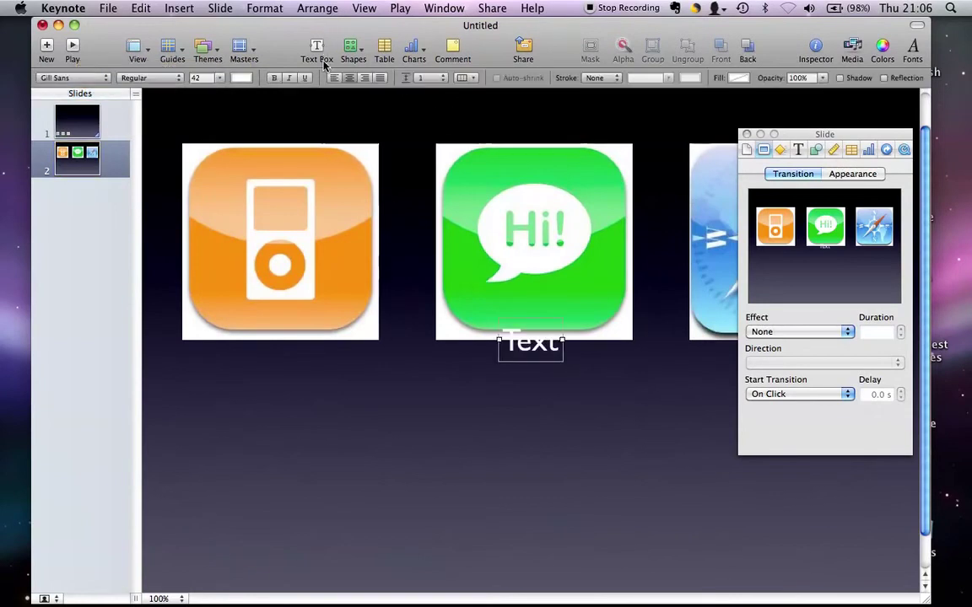
left_click_drag(537, 347, 537, 411)
double_click(537, 409)
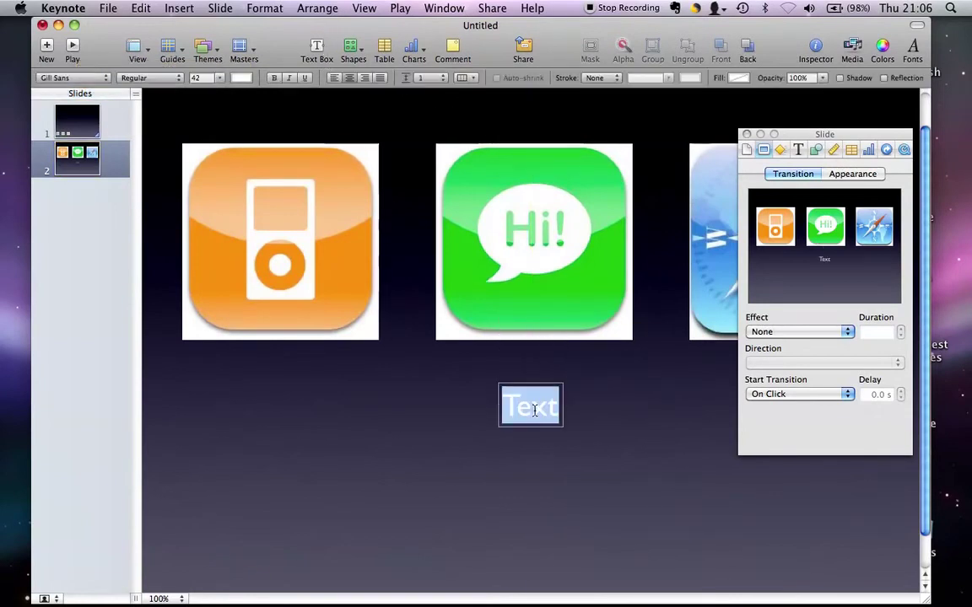
key("BackSpace")
type("I")
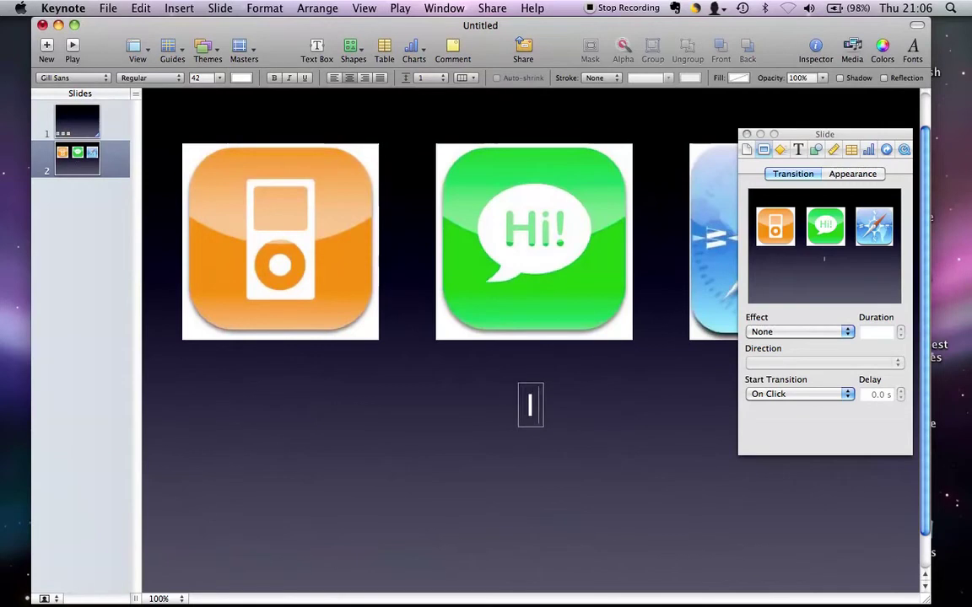
type(" pod")
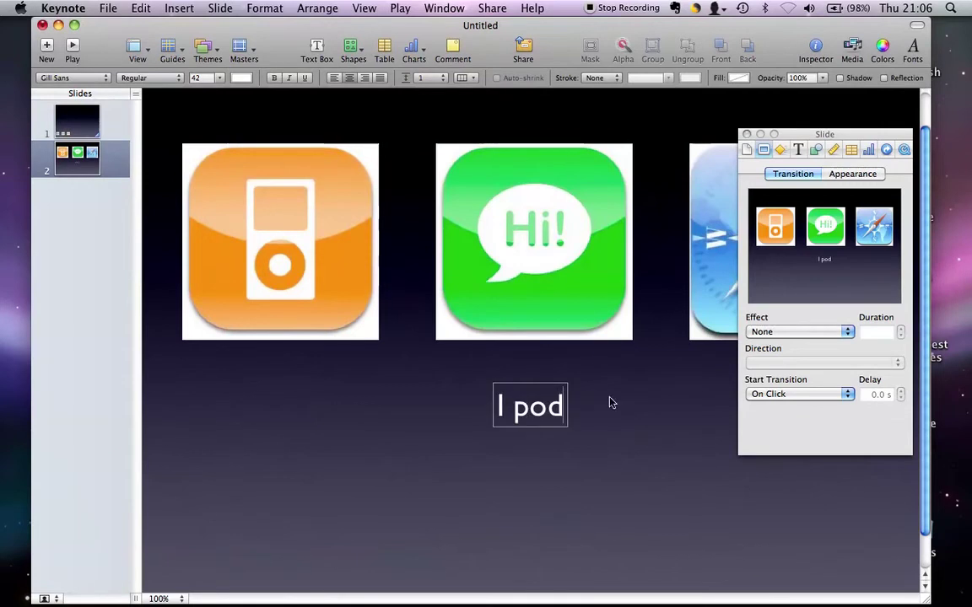
left_click(547, 450)
left_click_drag(545, 422, 297, 402)
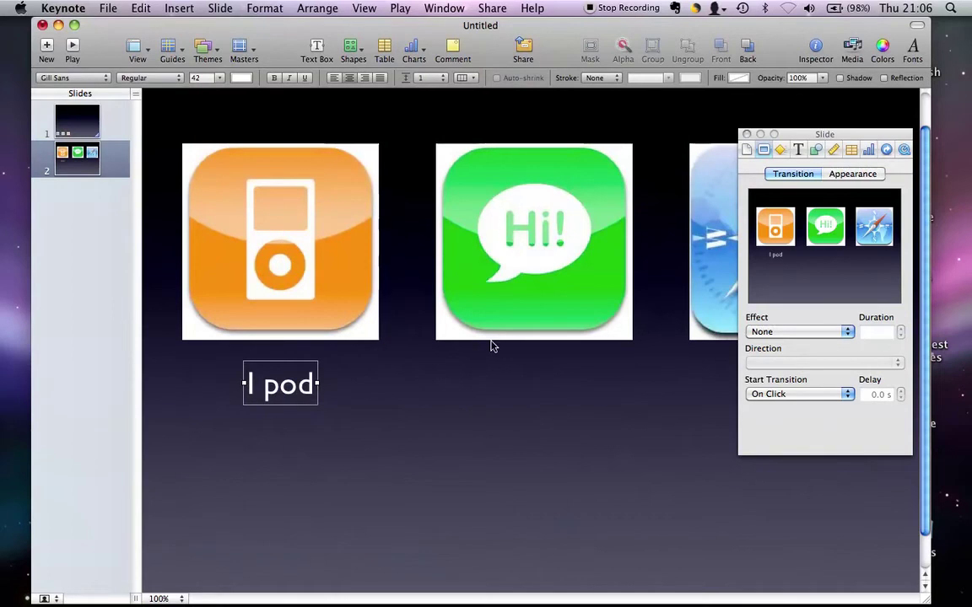
- Add a "Hi!" text box beneath the green icon, level with the iPod caption
left_click(321, 52)
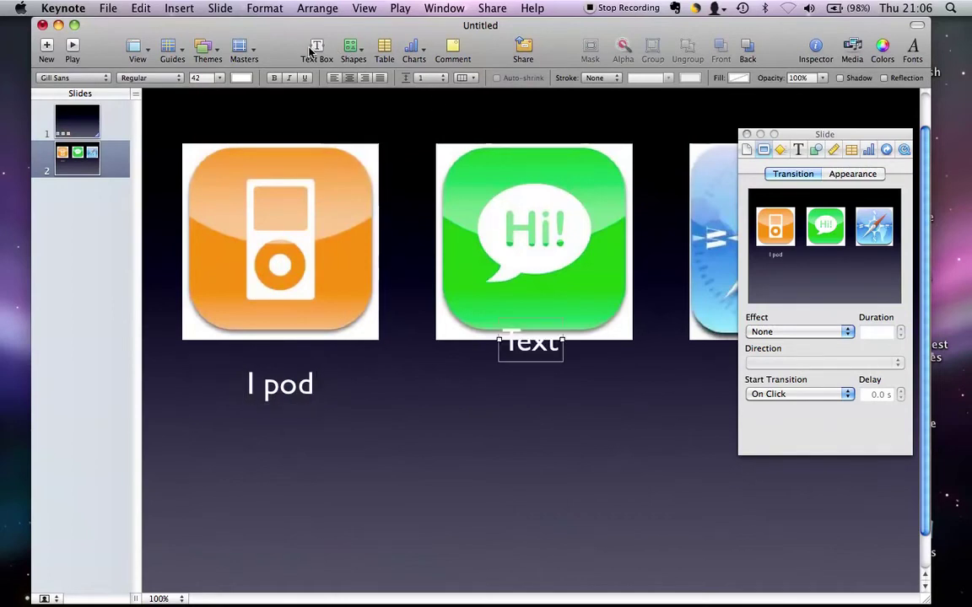
left_click_drag(533, 345, 533, 388)
double_click(533, 388)
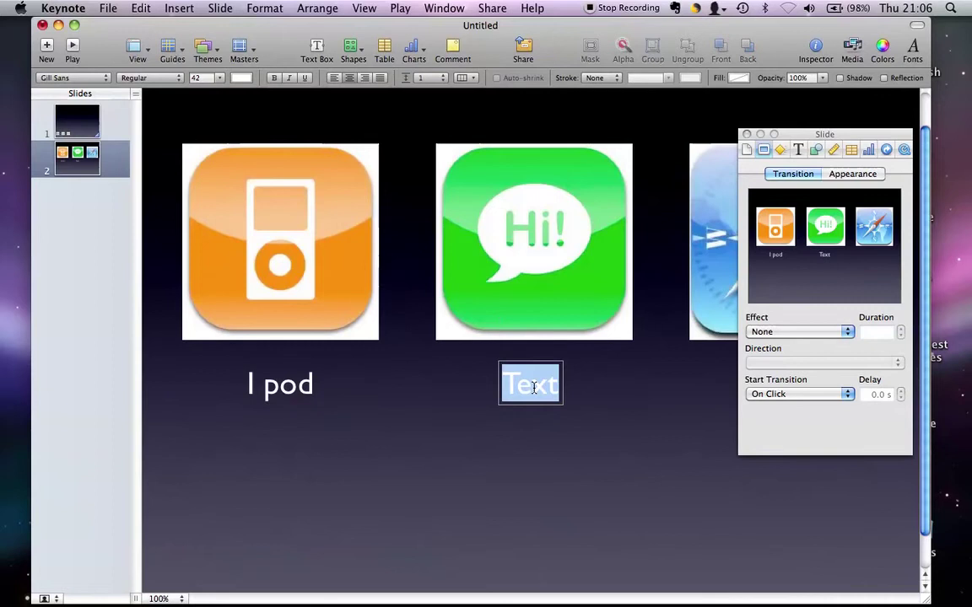
type("Hi!")
left_click(537, 516)
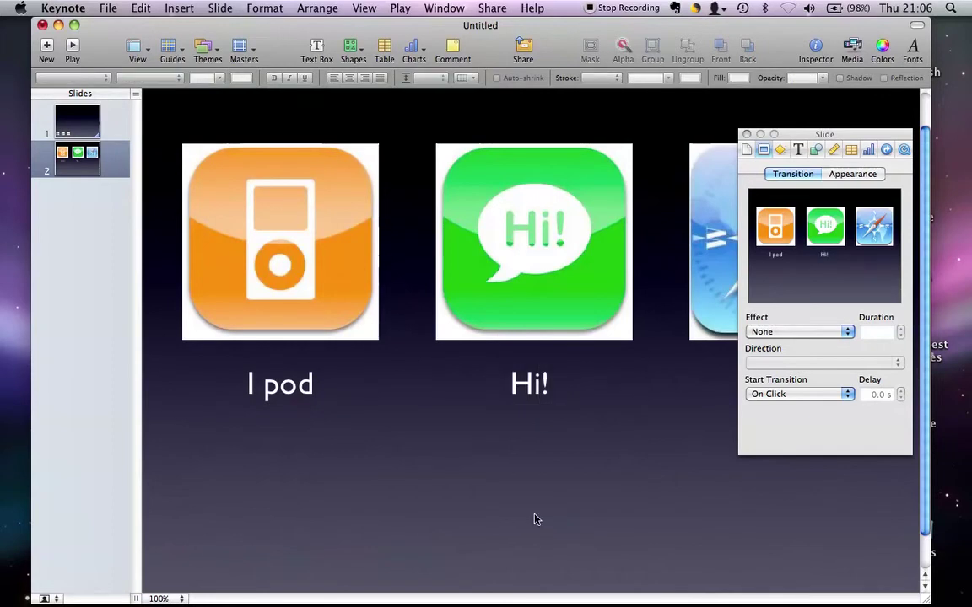
- Add a text box reading "Safari" and place it beneath the Safari icon, level with the other two captions
left_click(323, 52)
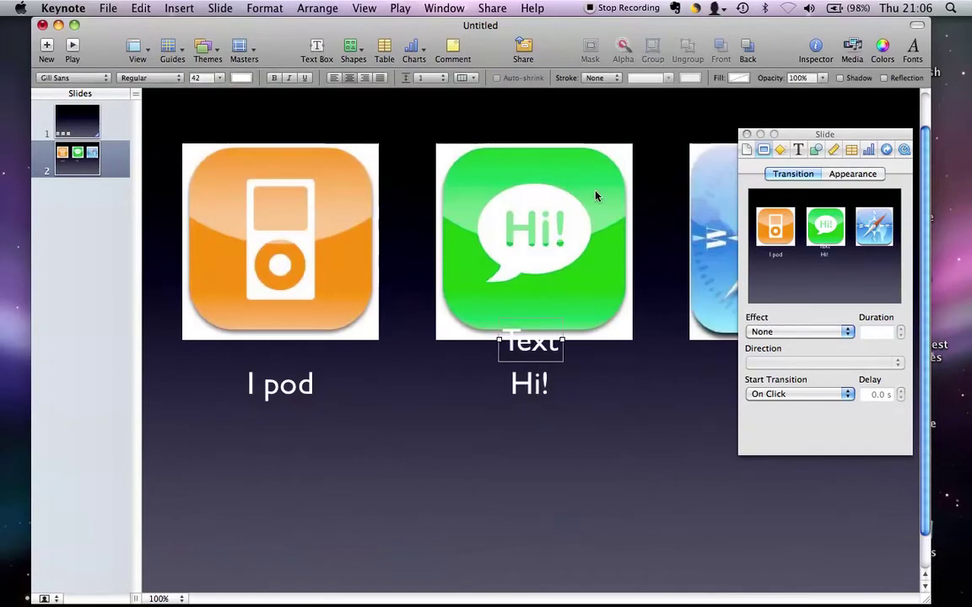
left_click_drag(550, 343, 553, 480)
double_click(550, 479)
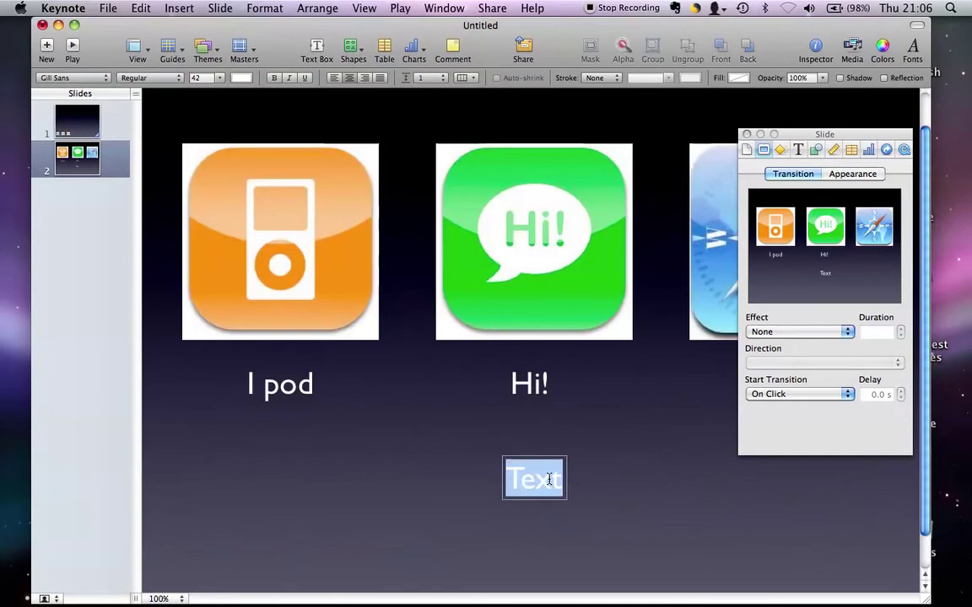
type("Safari")
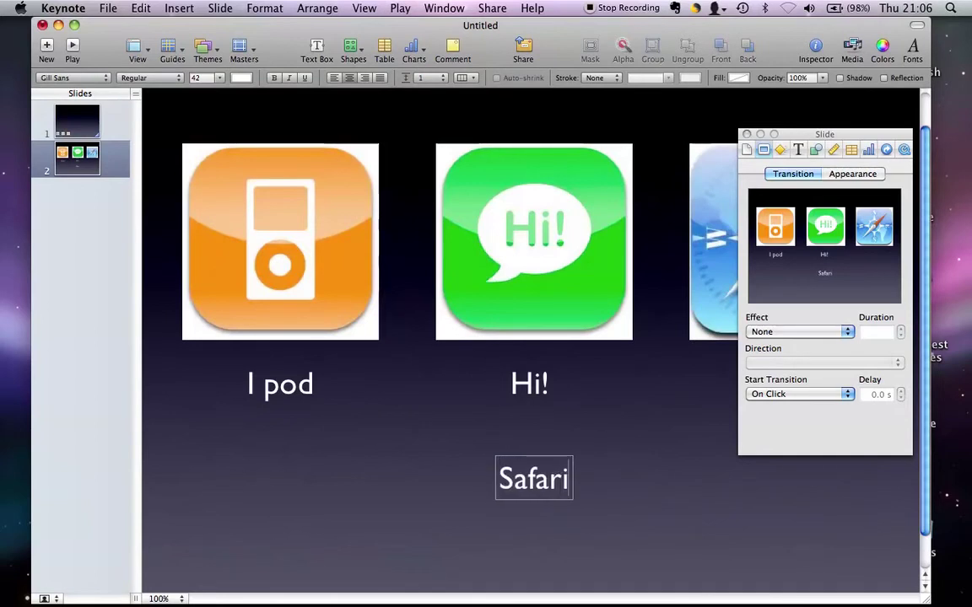
left_click(480, 418)
left_click(552, 489)
left_click_drag(553, 489, 786, 394)
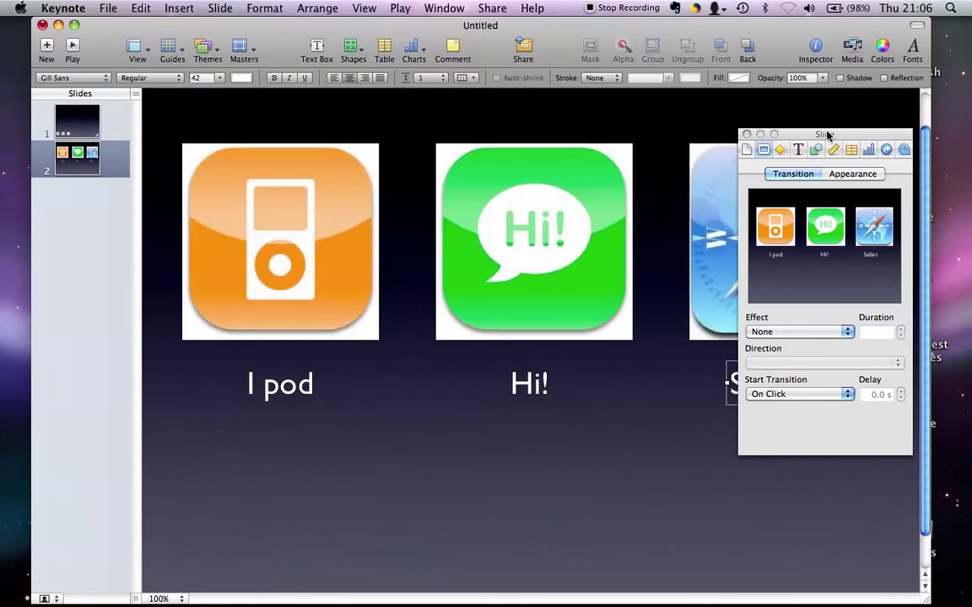
- Fine-tune the Safari caption's horizontal position under its icon and preview the slideshow from slide 1
left_click_drag(827, 135, 937, 116)
left_click_drag(767, 390, 794, 390)
left_click(774, 468)
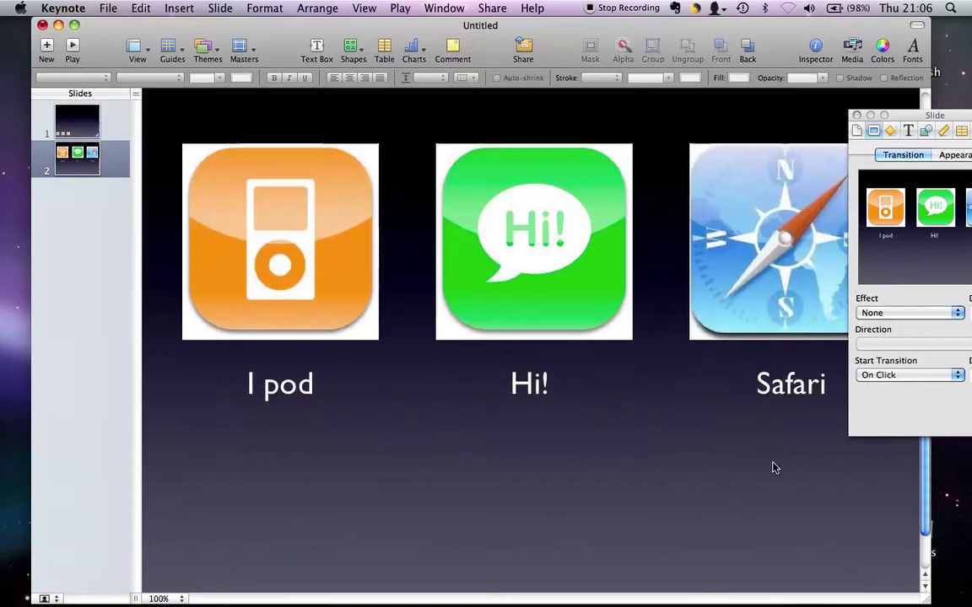
left_click(79, 115)
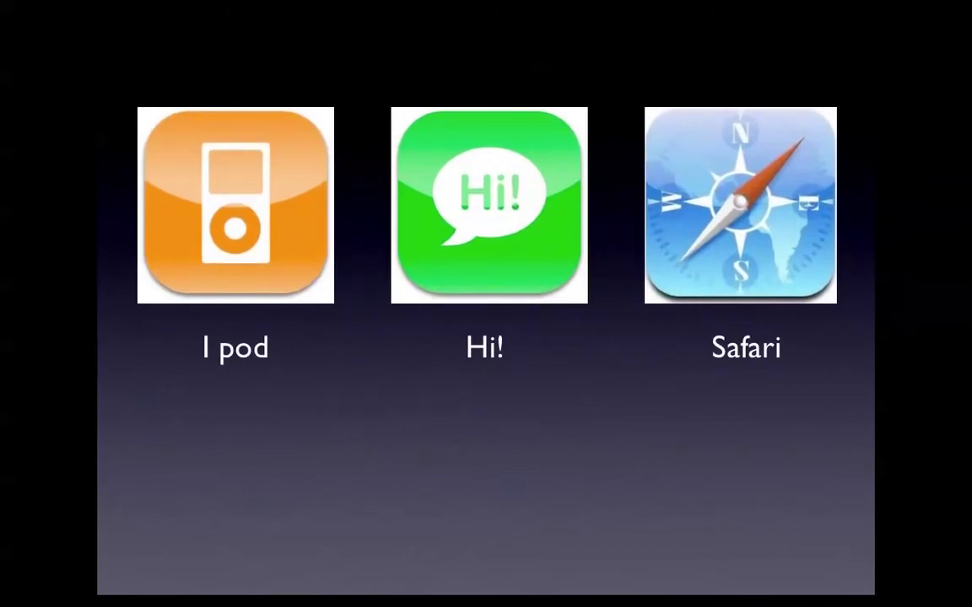
key("Escape")
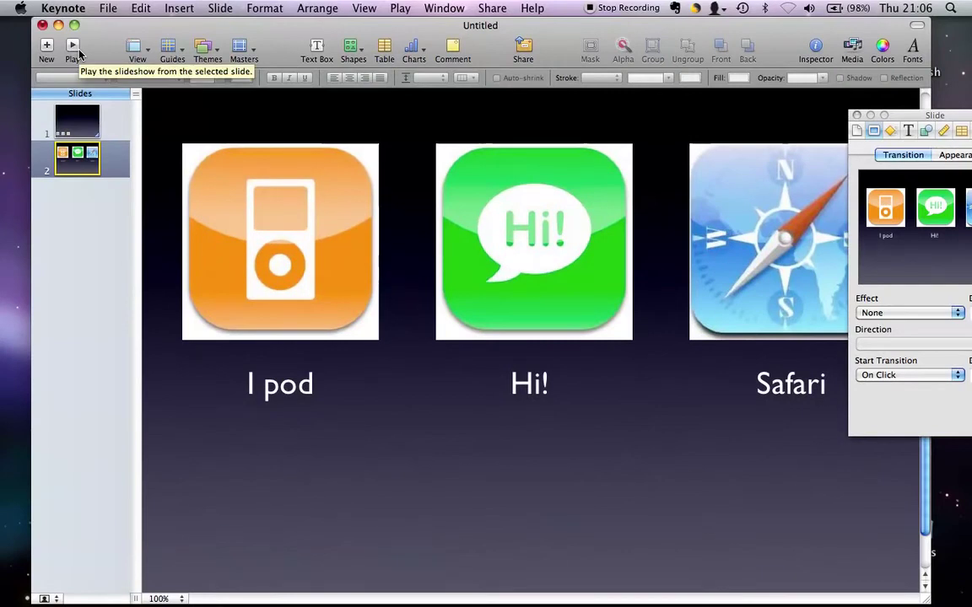
- Apply the Bouncy build-in effect to all three captions on slide 2 together
left_click(310, 391)
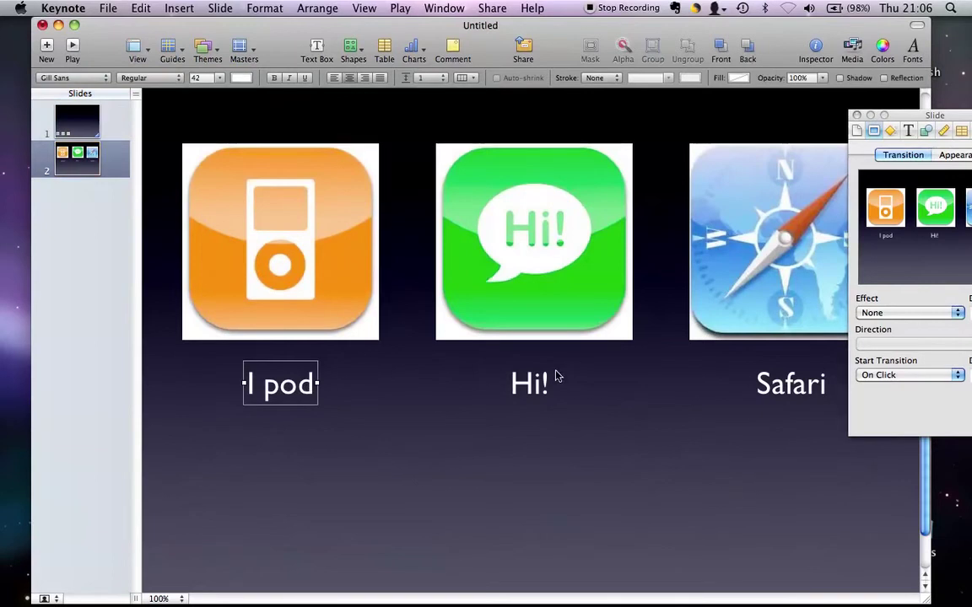
left_click(533, 390, "shift")
left_click(763, 397, "shift")
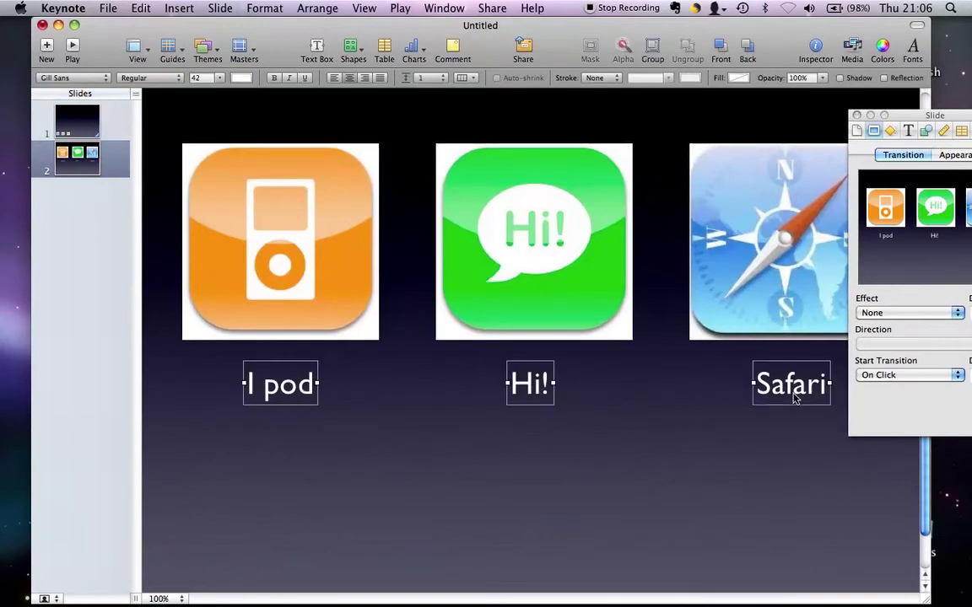
left_click_drag(924, 115, 734, 99)
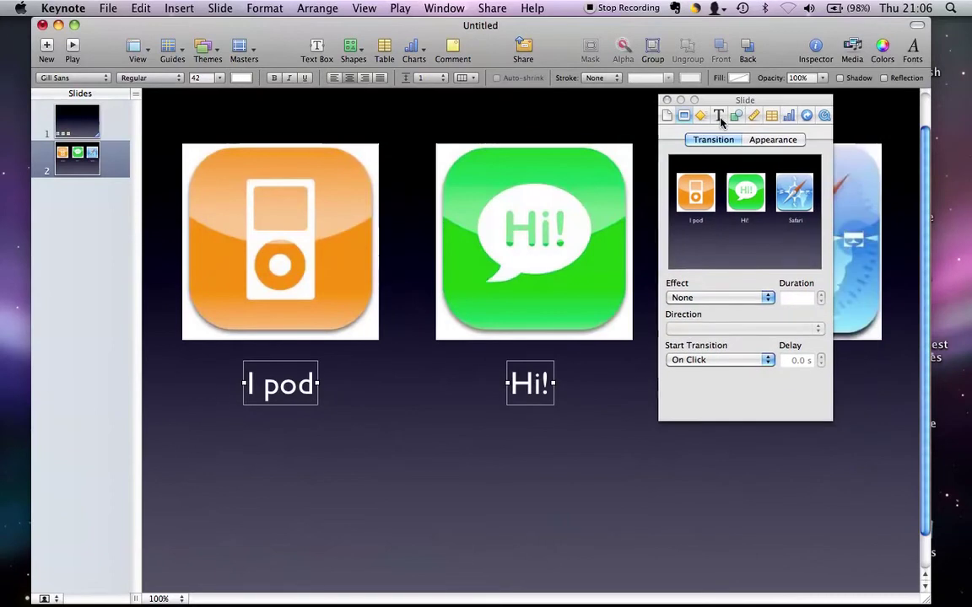
left_click(700, 116)
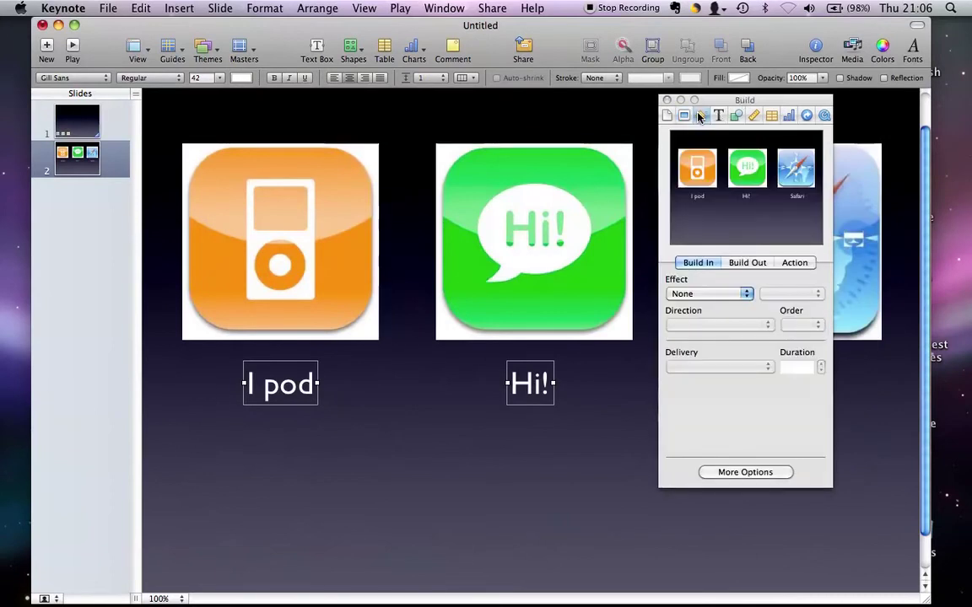
left_click(738, 293)
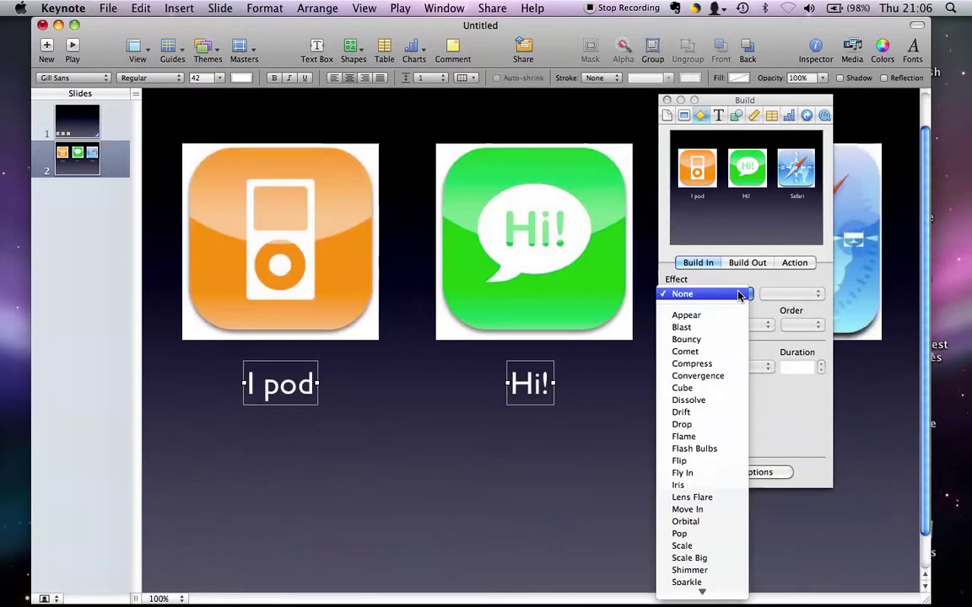
left_click(734, 339)
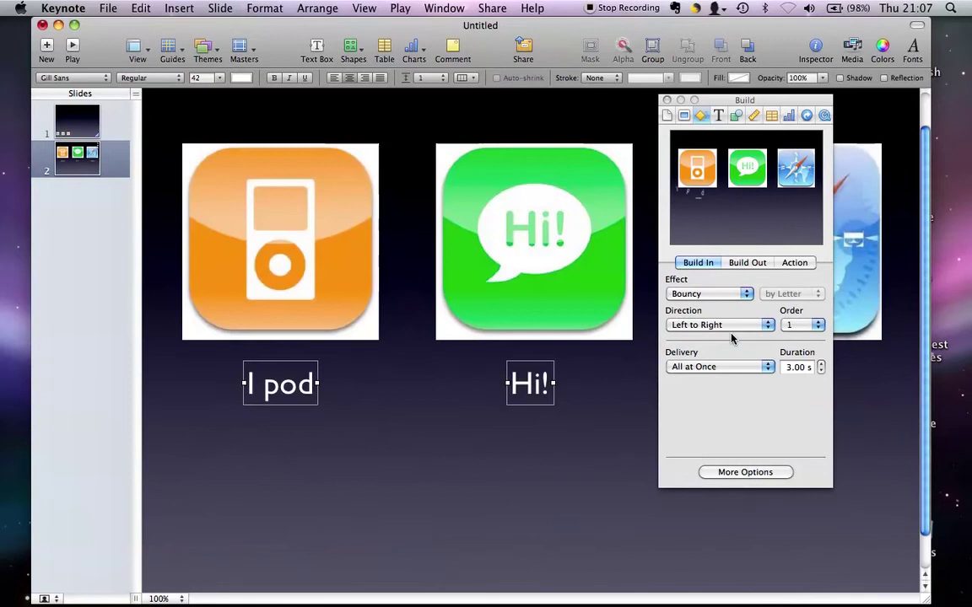
- Set the duration of the captions' Bouncy build to 1.00 s
left_click(822, 370)
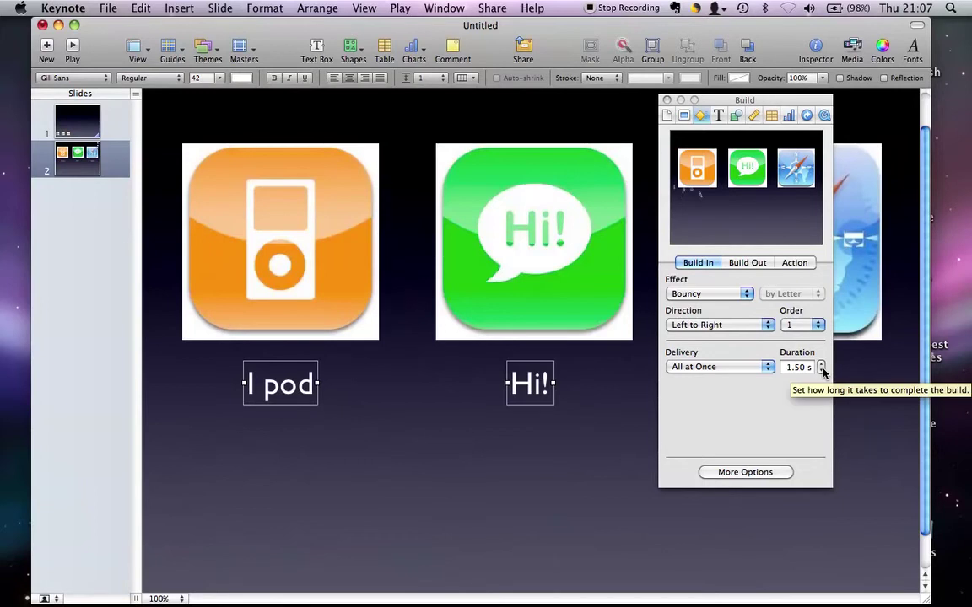
left_click(822, 371)
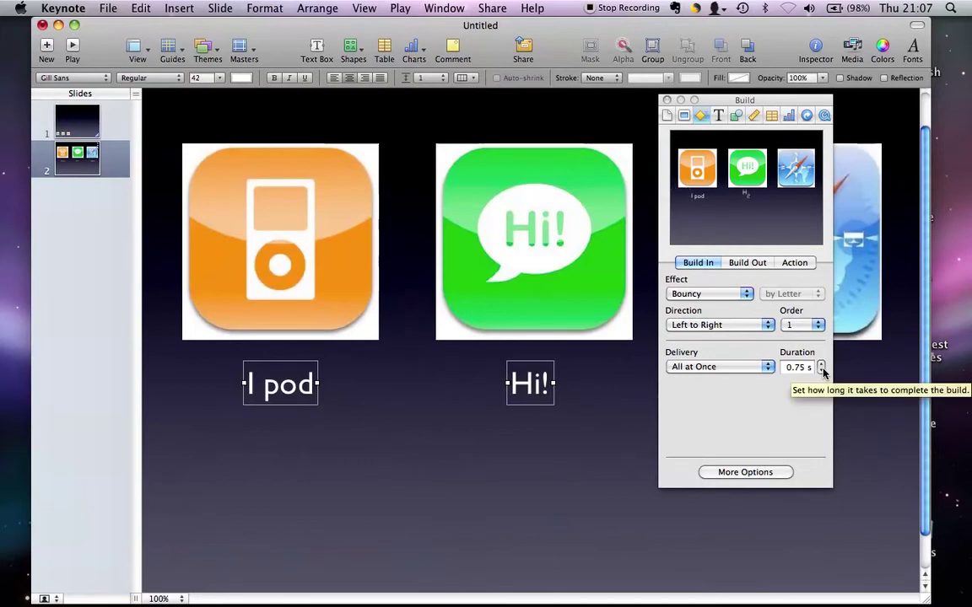
left_click(822, 364)
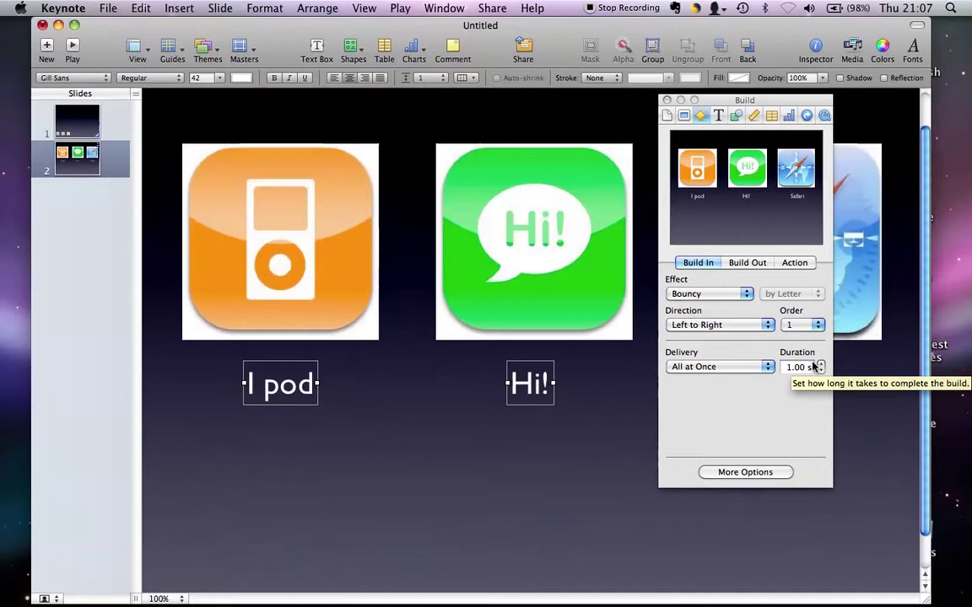
- Set all three caption builds to start automatically after the prior build and play the slideshow from slide 1
left_click(745, 472)
left_click(628, 438)
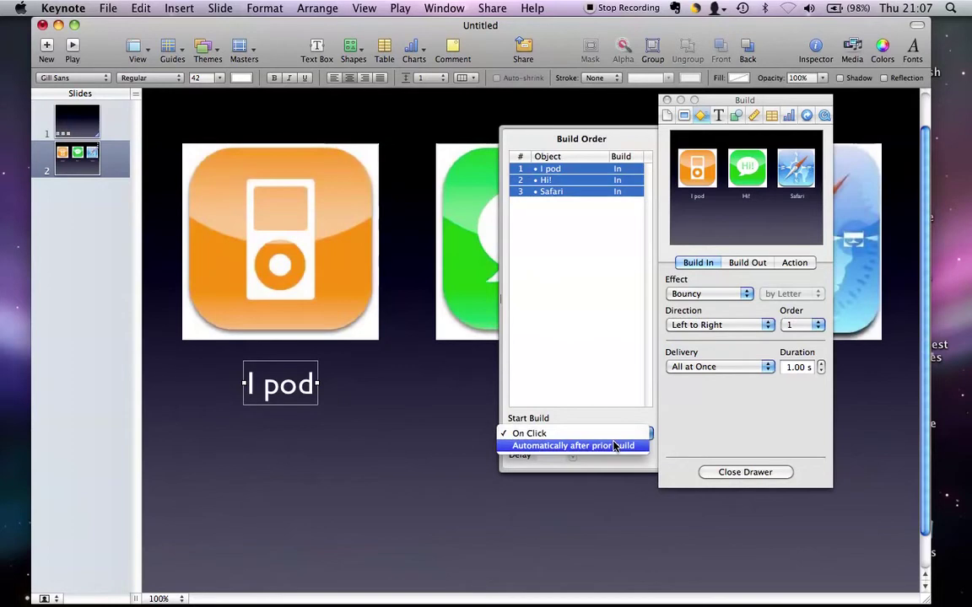
left_click(620, 445)
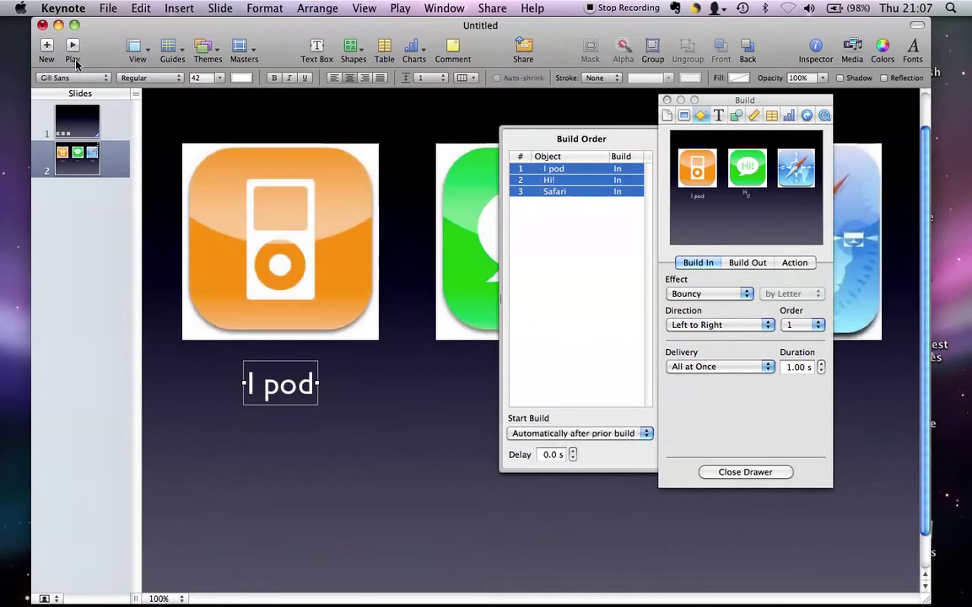
left_click(75, 122)
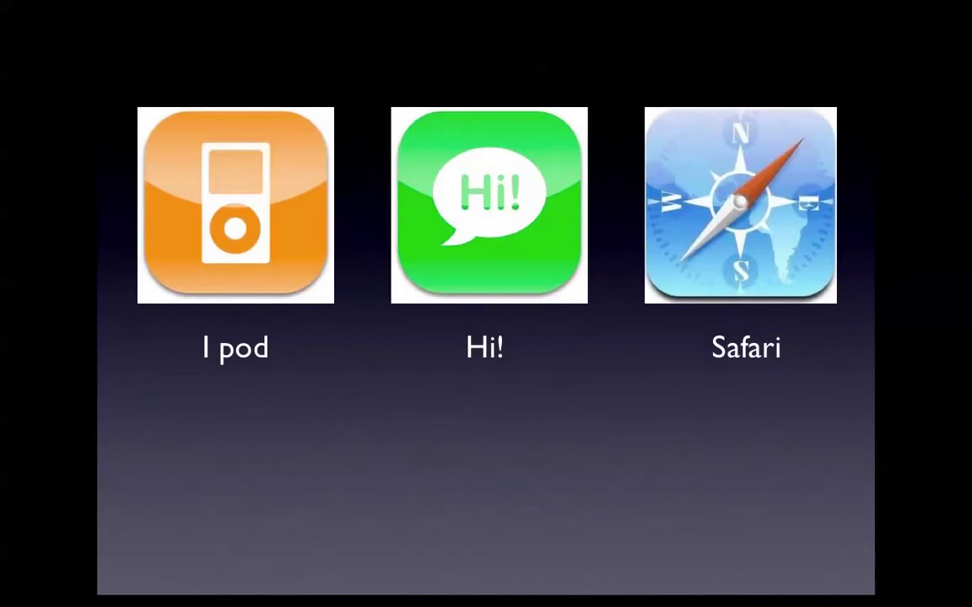
key("Escape")
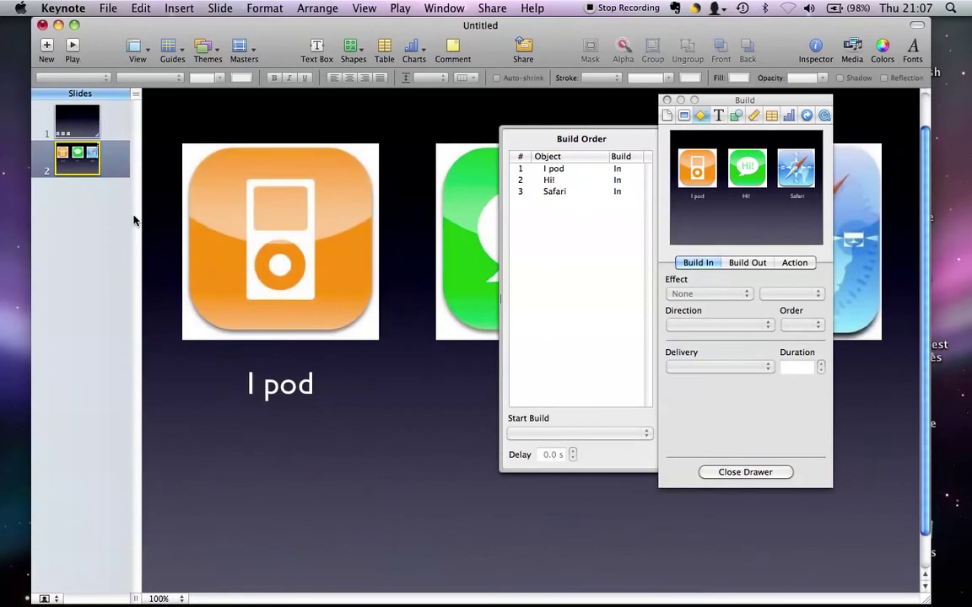
- Add a new slide after slide 2 and close the inspector with its build order drawer
right_click(94, 166)
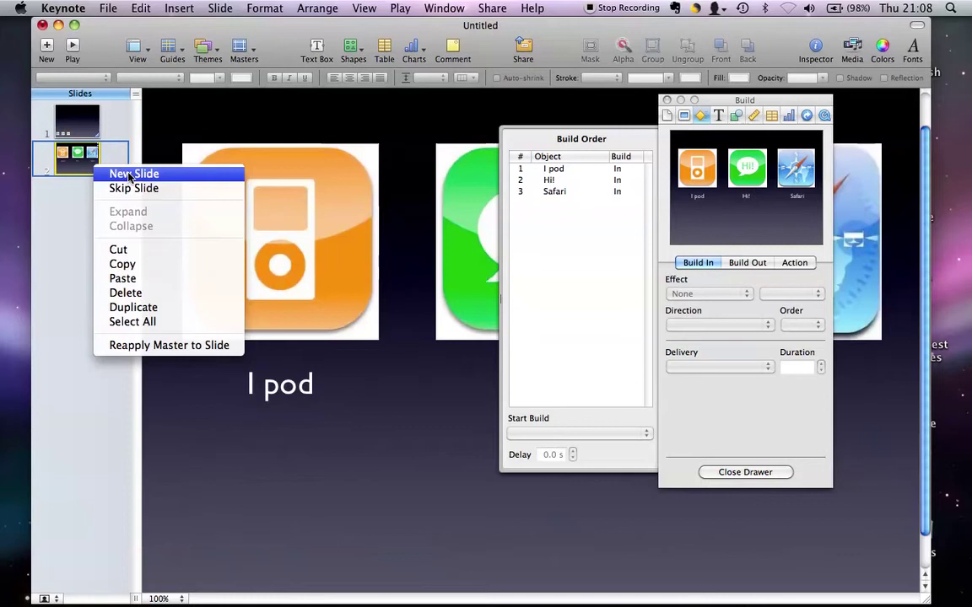
left_click(131, 173)
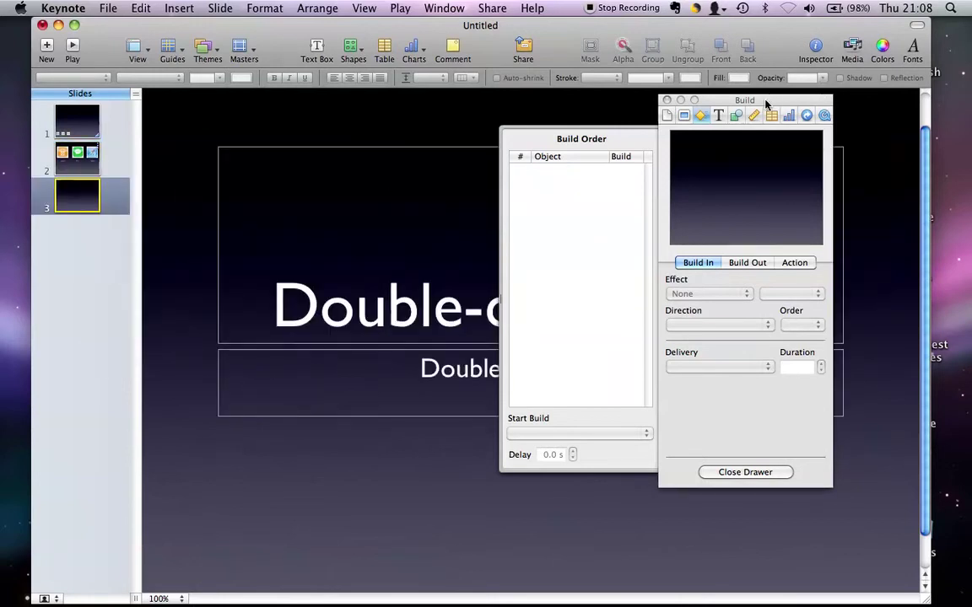
left_click_drag(766, 100, 970, 102)
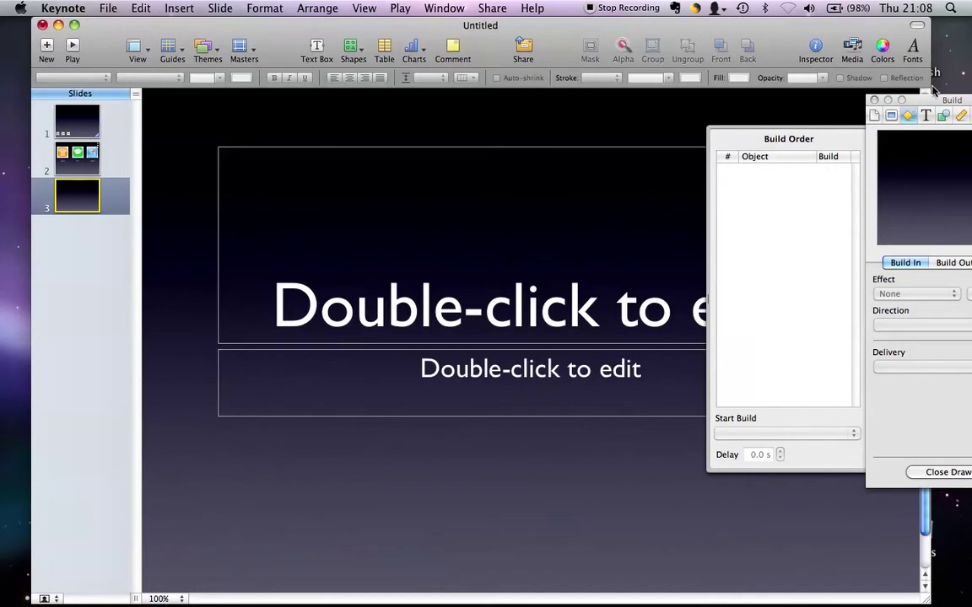
left_click_drag(929, 101, 830, 102)
left_click(774, 100)
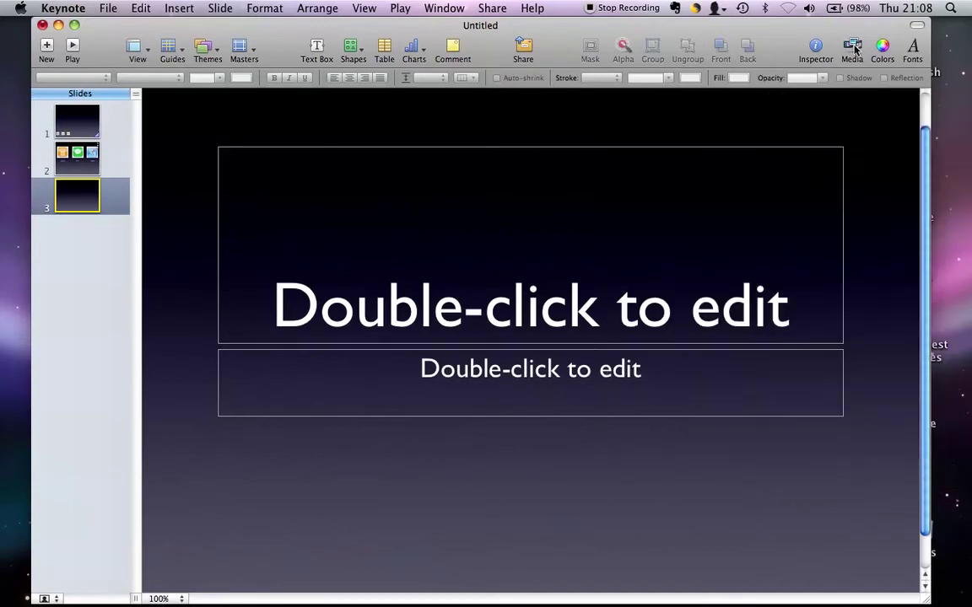
- Insert the Cheestrings logo image from the desktop near the upper edge of slide 3, shifting the presentation window aside and back
left_click(862, 10)
left_click(877, 30)
left_click_drag(821, 24, 585, 31)
left_click(760, 371)
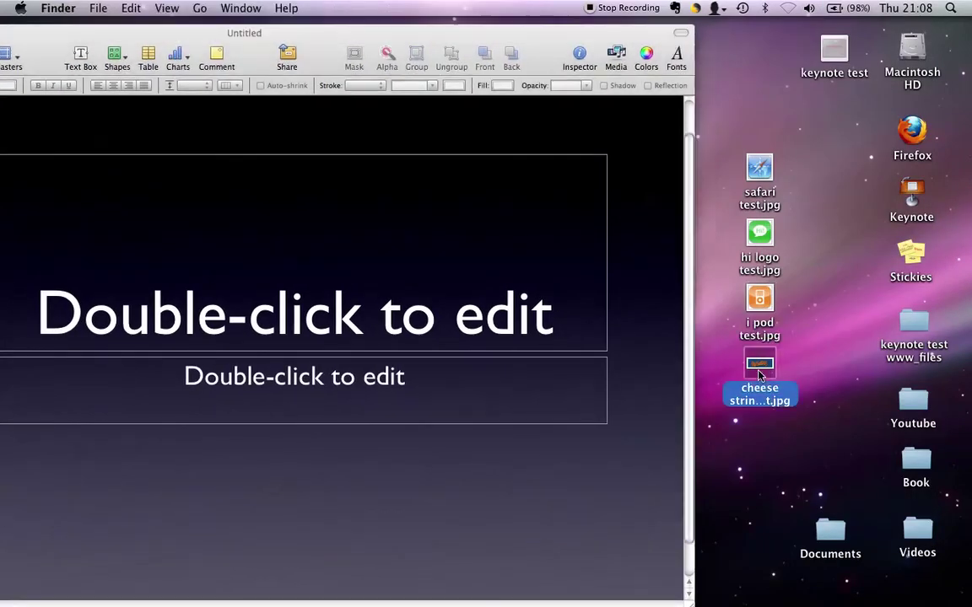
left_click_drag(762, 375, 337, 135)
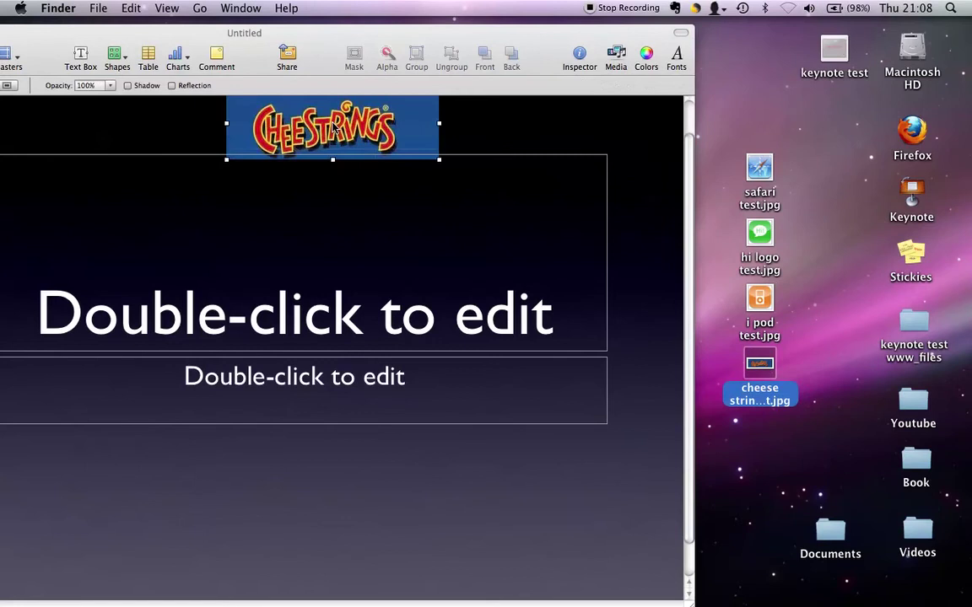
left_click_drag(421, 38, 662, 38)
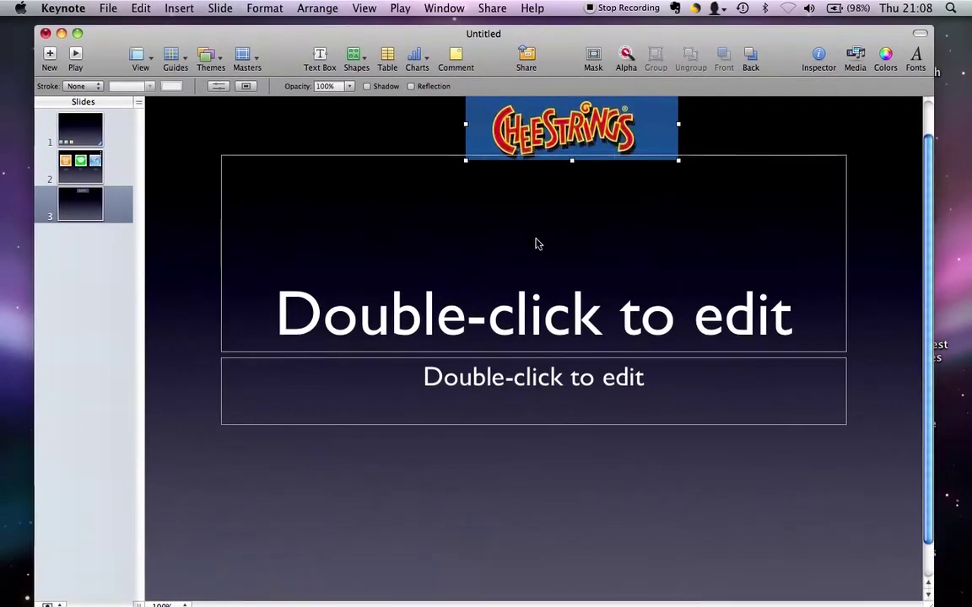
- Delete the title and subtitle placeholders on slide 3 and place the Cheestrings logo in the upper middle of the slide
left_click(534, 330)
key("Delete")
left_click(540, 386)
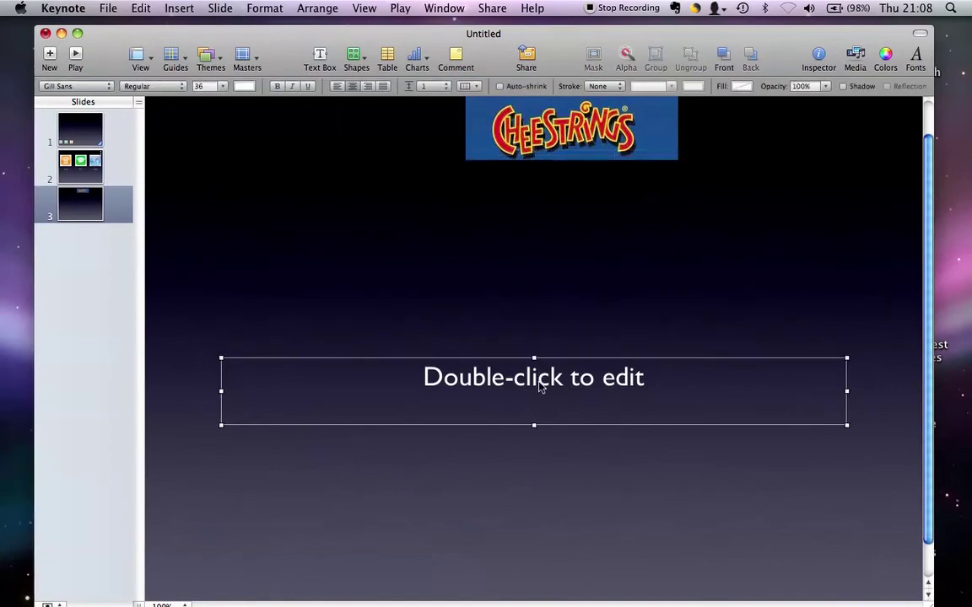
key("Delete")
left_click_drag(602, 104, 529, 203)
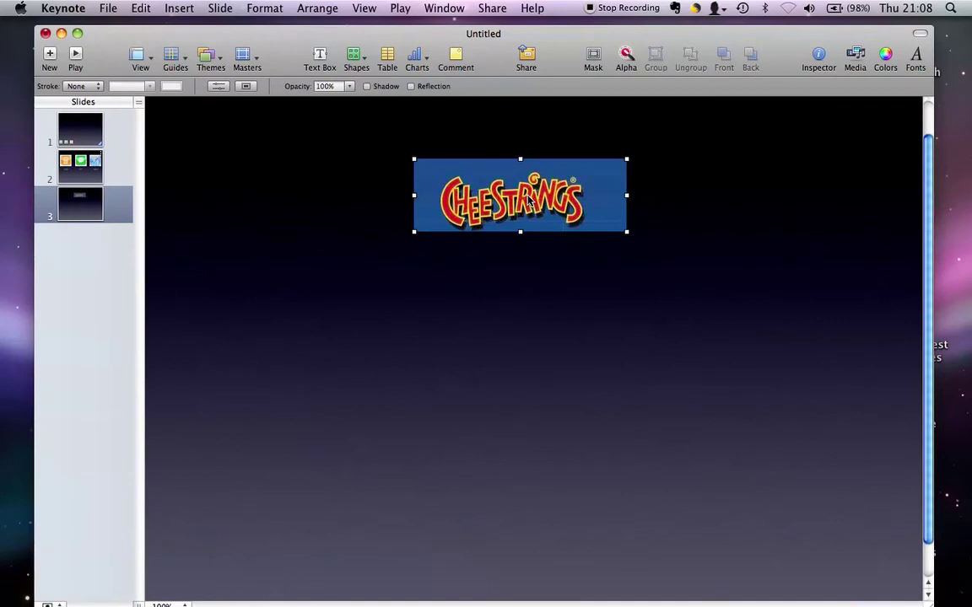
left_click(315, 143)
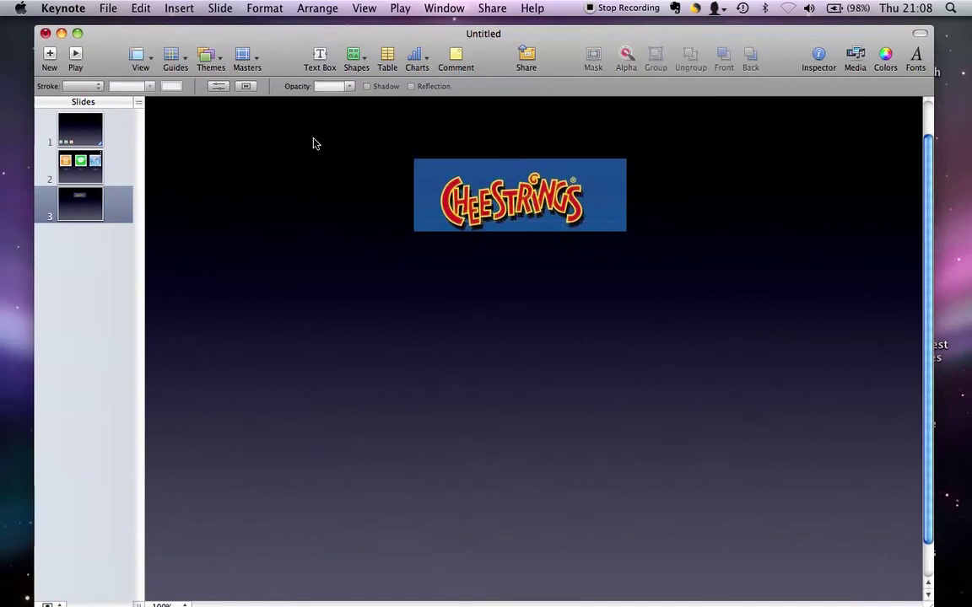
- Add a text box reading "I love Cheesestrings" centred below the logo on slide 3
left_click(321, 60)
left_click_drag(537, 361, 518, 317)
double_click(517, 315)
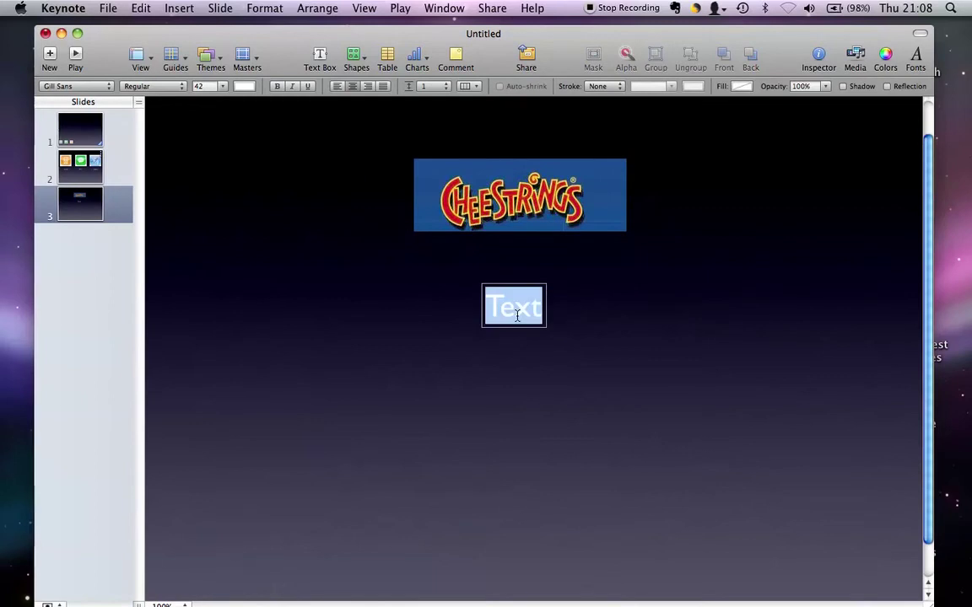
type("I")
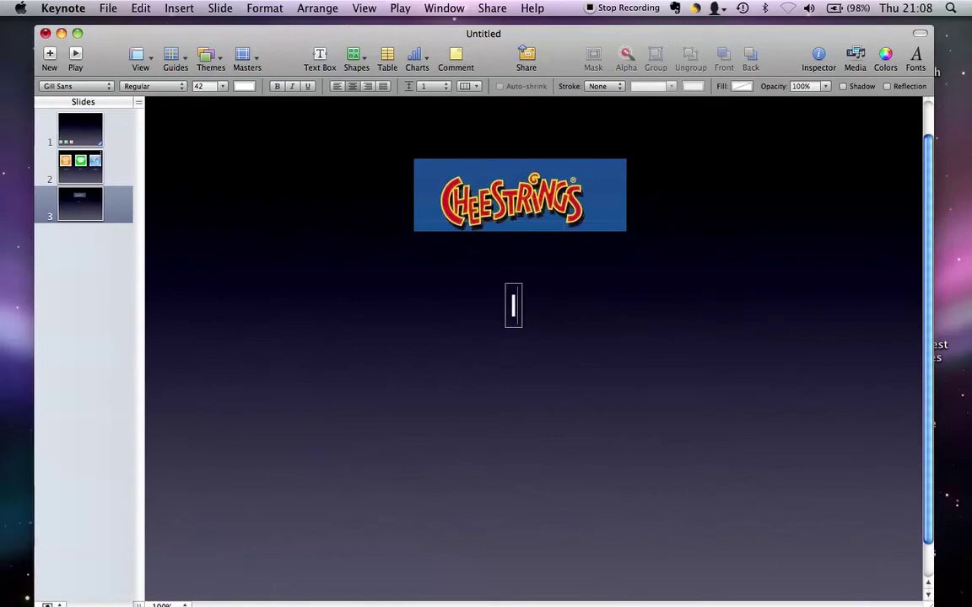
type(" love")
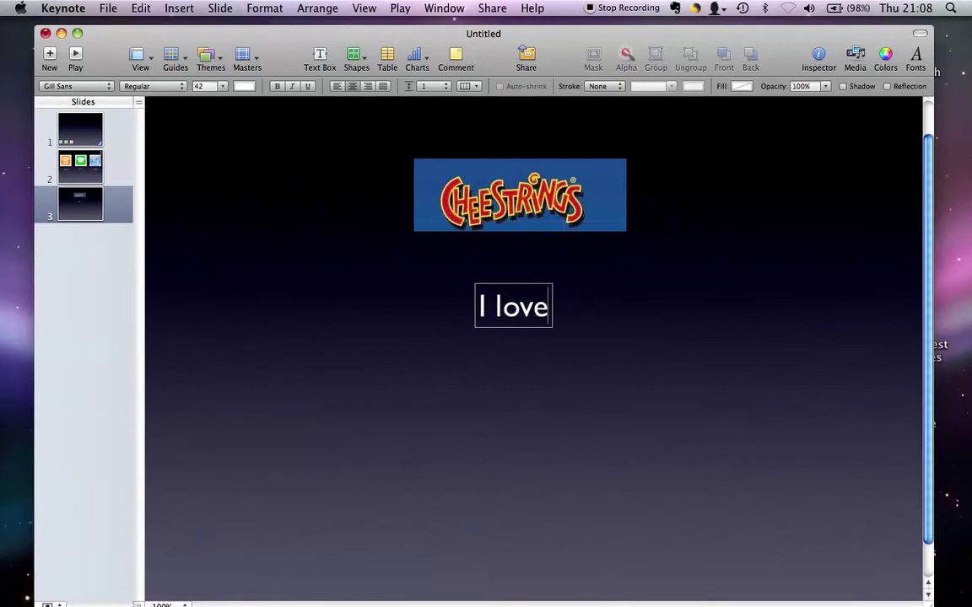
type(" C")
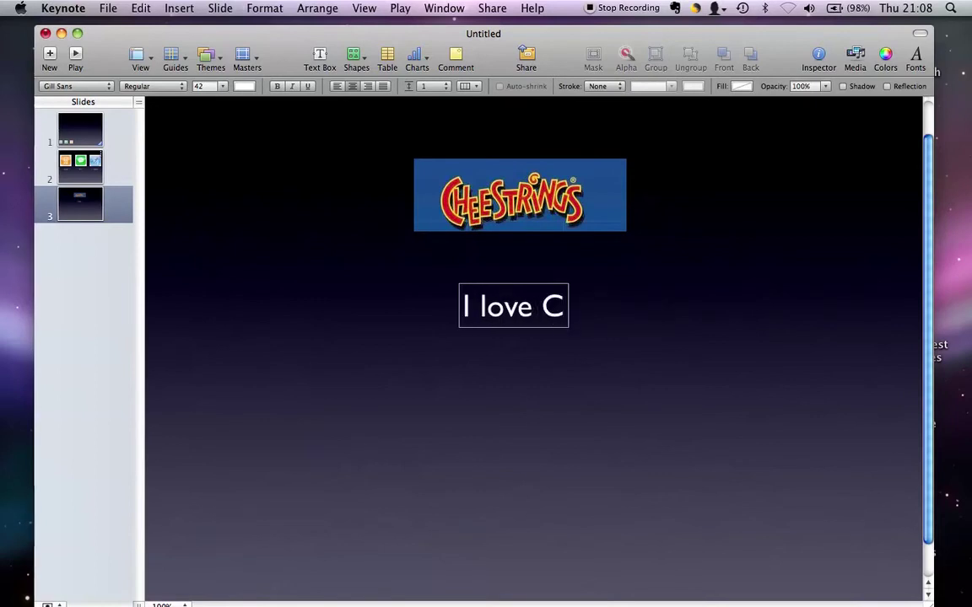
type("heesestrings")
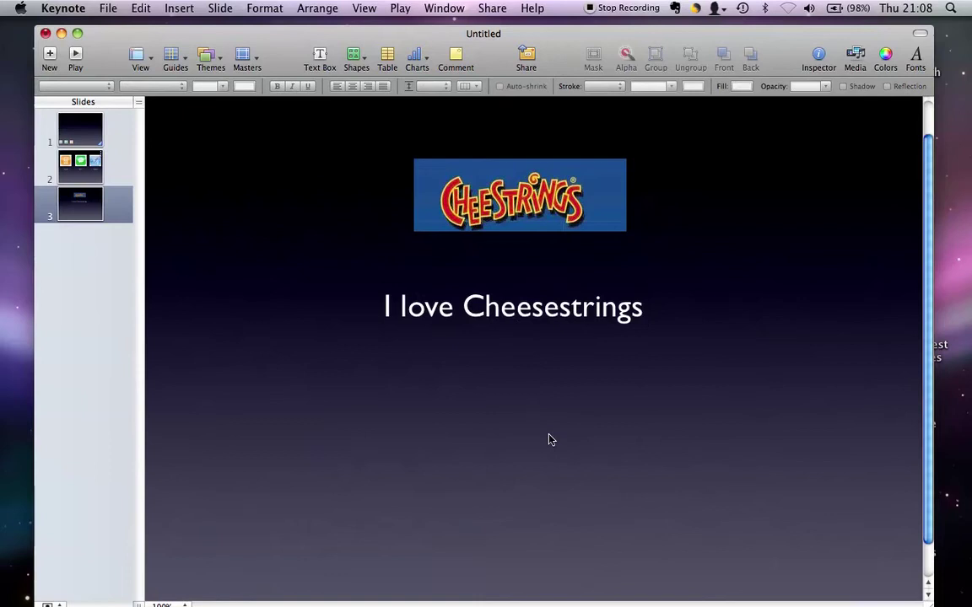
- Add a second text box below the first one on slide 3 reading "Cheesestrings have been here for many years"
left_click(325, 61)
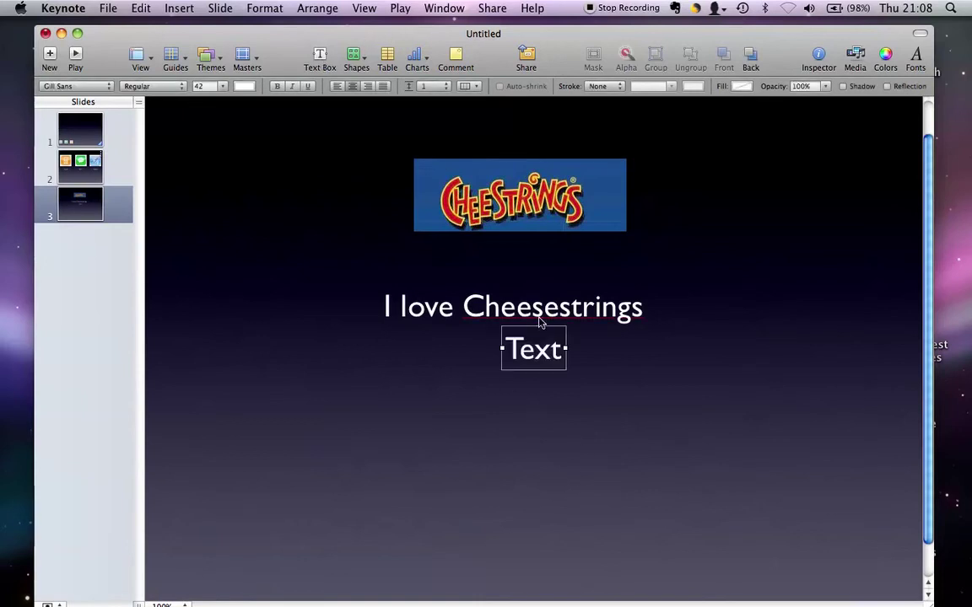
left_click_drag(530, 357, 517, 451)
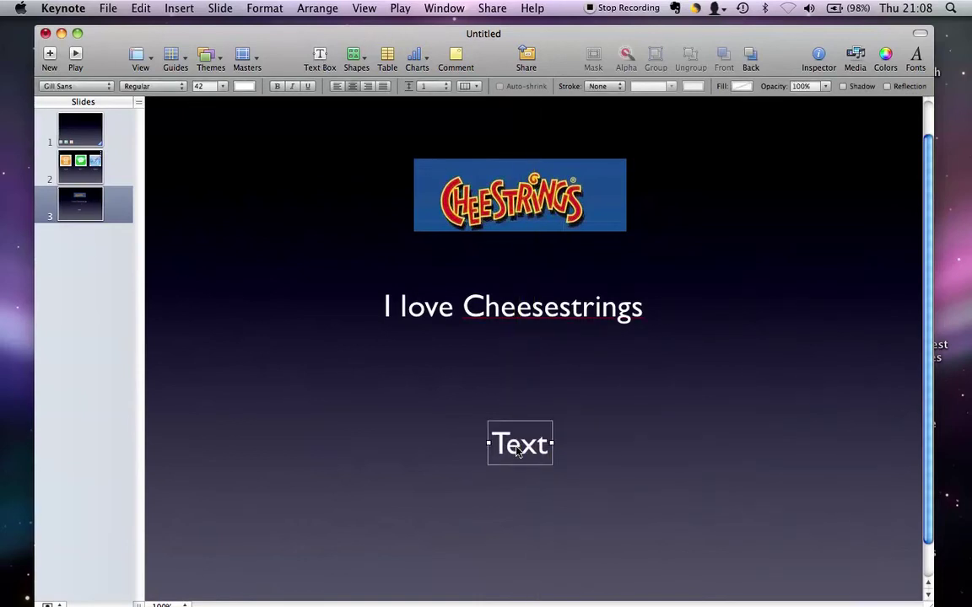
double_click(517, 452)
type("C")
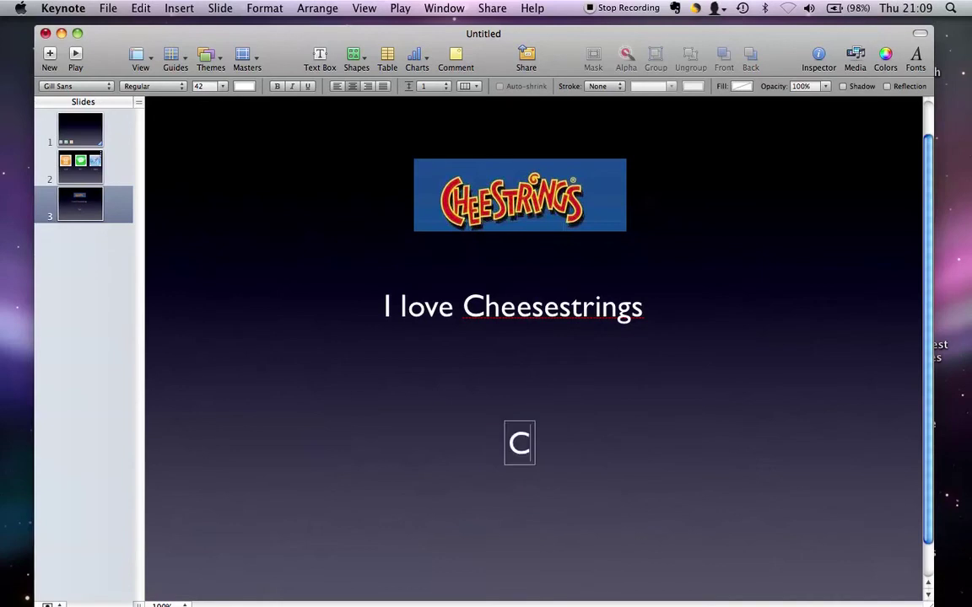
type("heesestri")
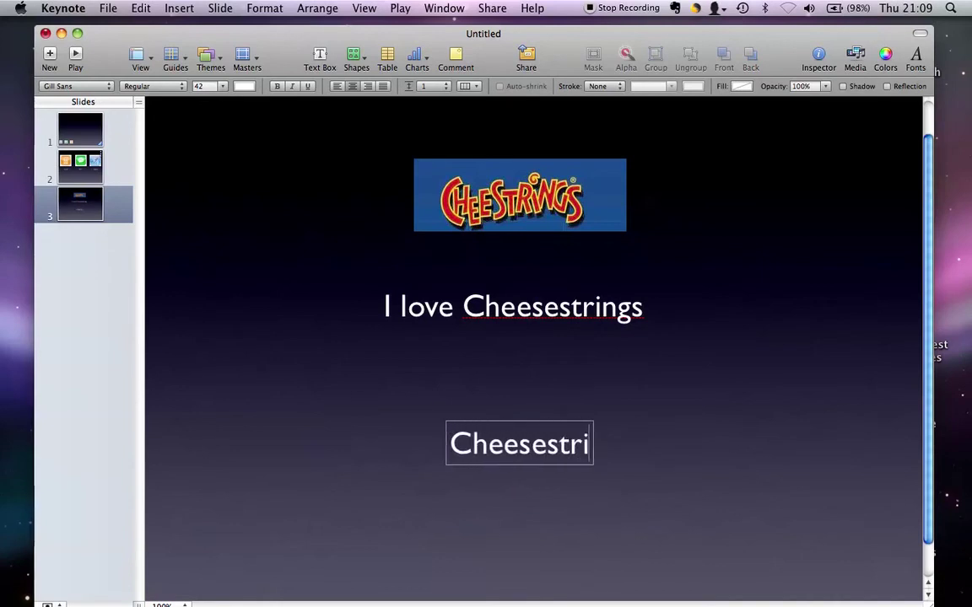
type("ngs have b")
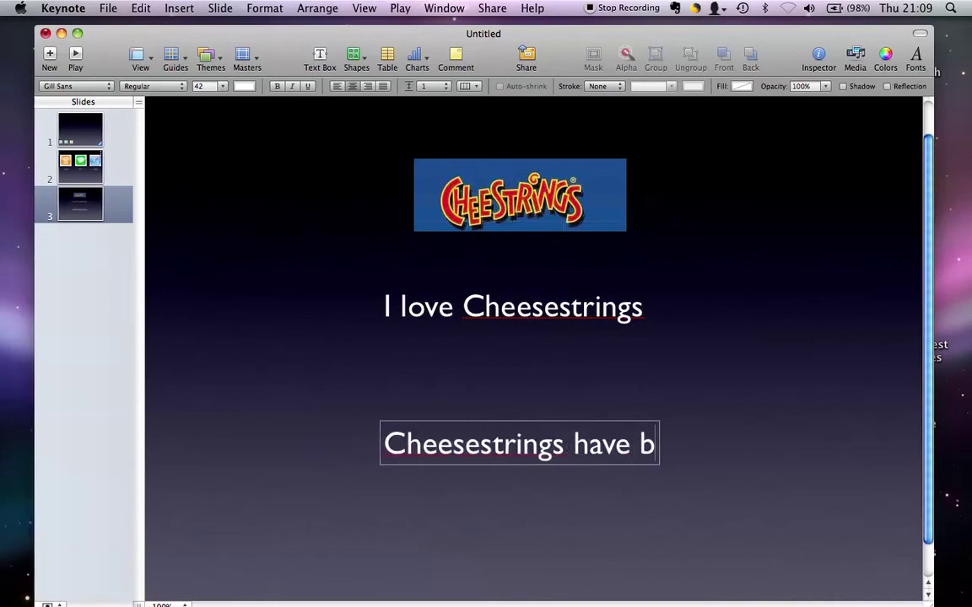
type("een here for")
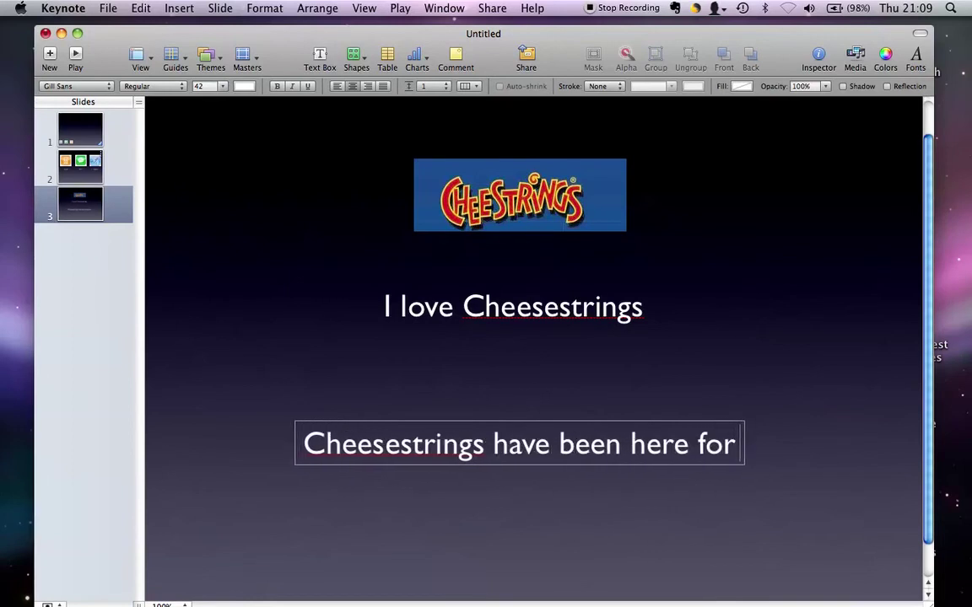
type(" many years")
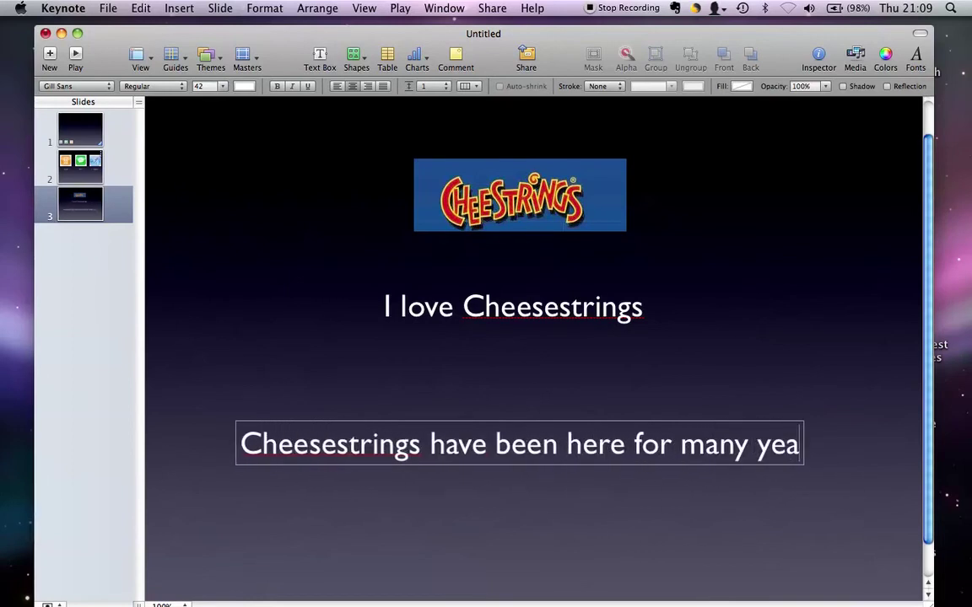
- Add a second line reading "and are bloody delicious!" to the lower text box and deselect it
key("Return")
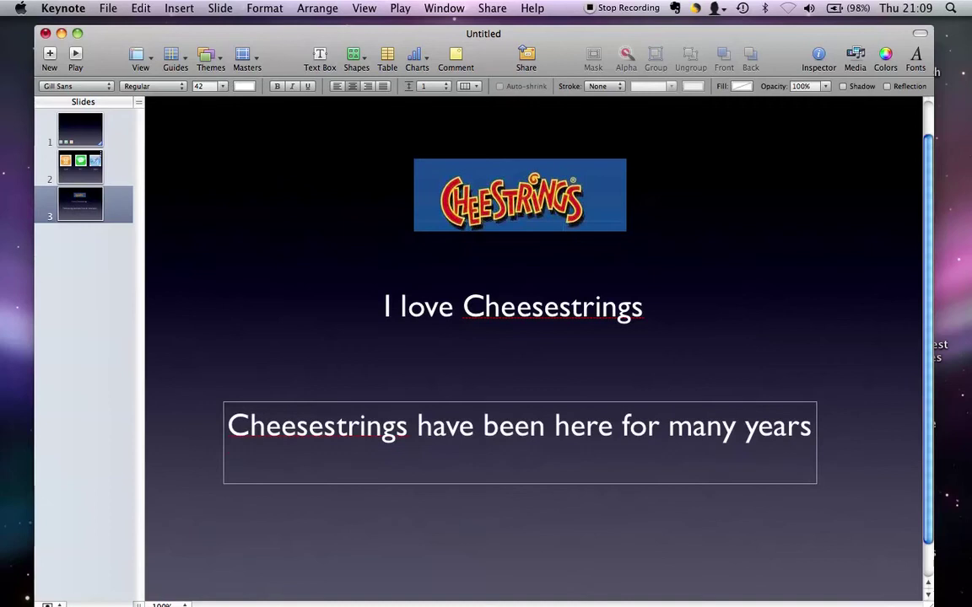
type("and ")
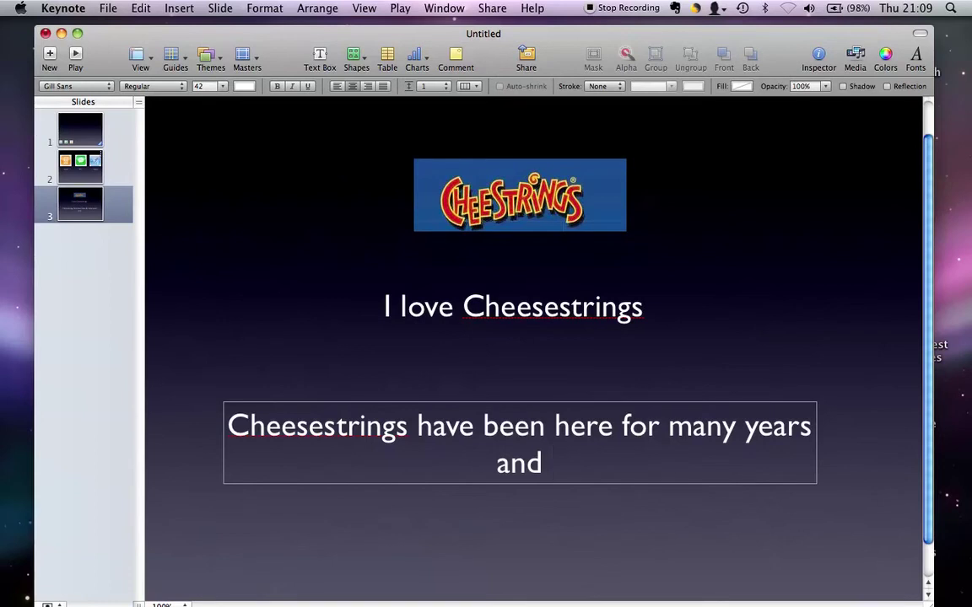
type("are blood")
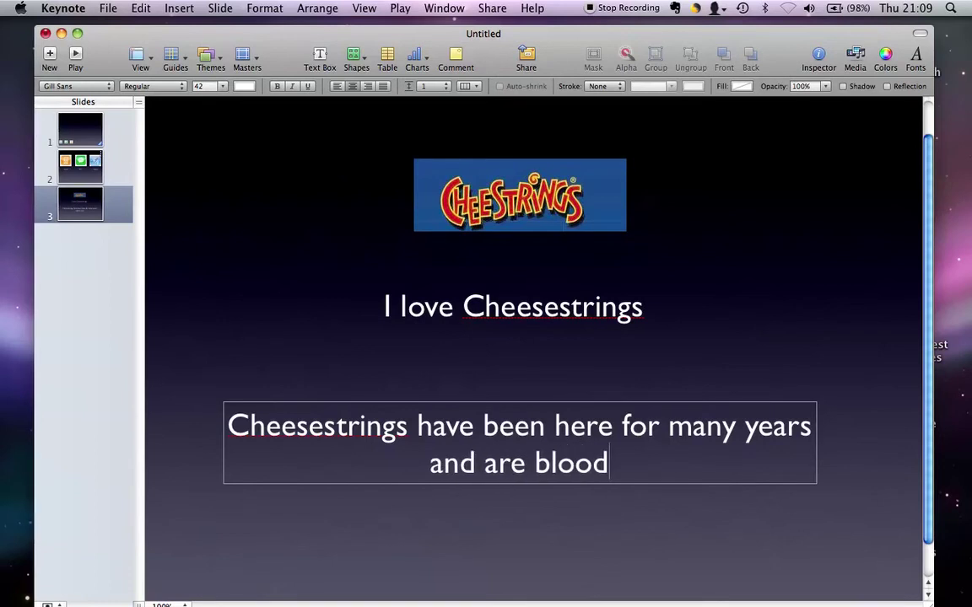
type("y delicious")
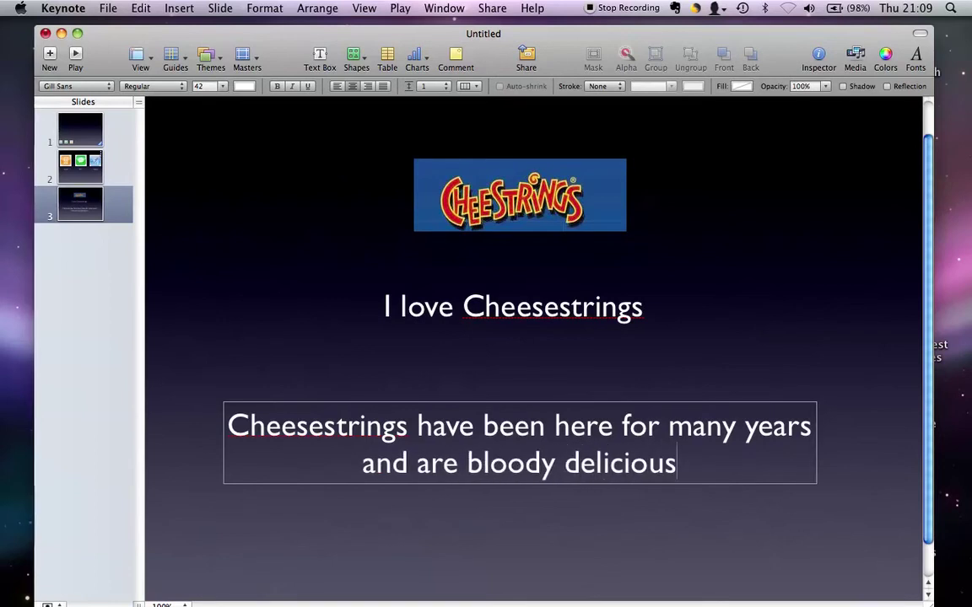
key("BackSpace")
type("!")
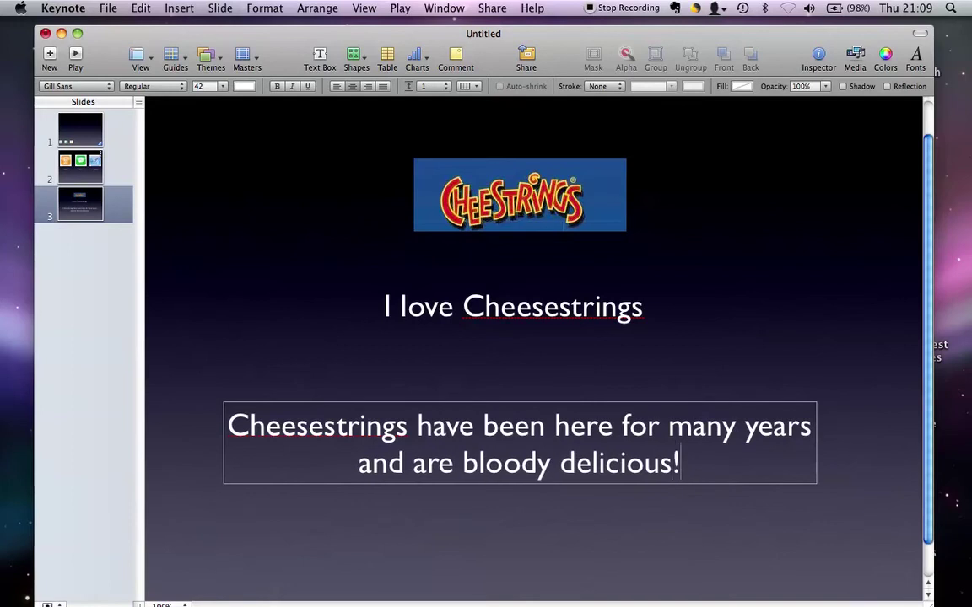
left_click(525, 552)
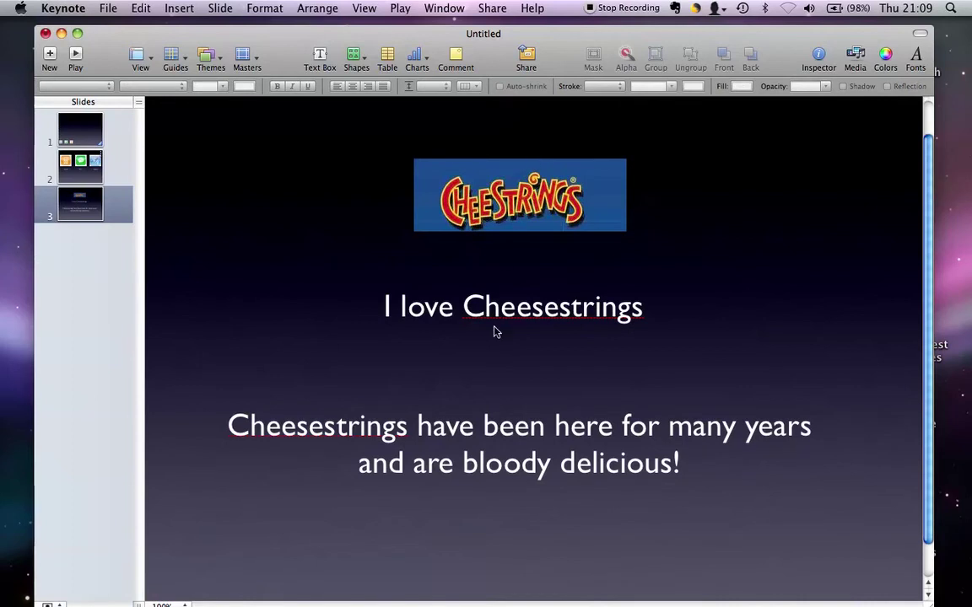
left_click(469, 463)
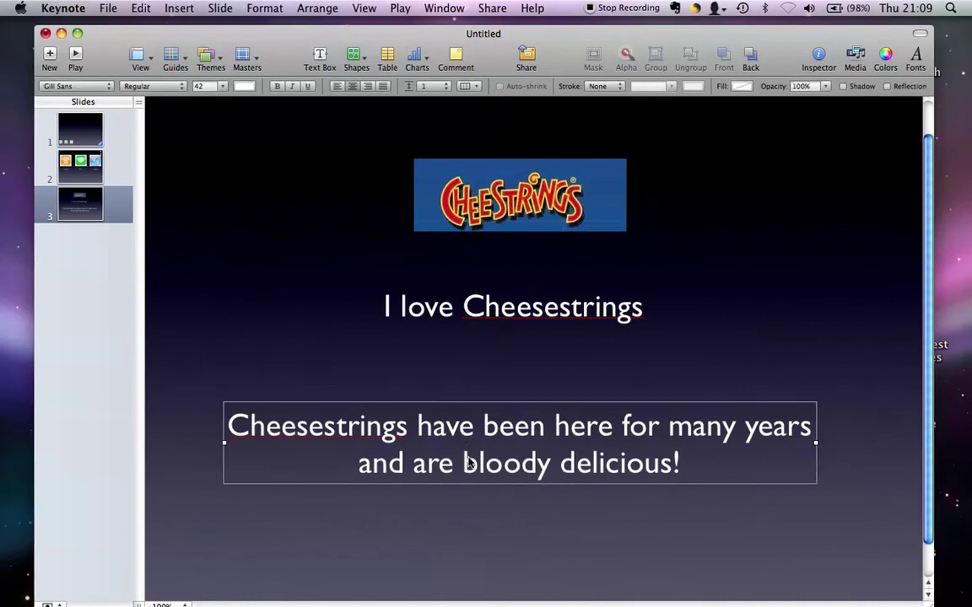
left_click(458, 512)
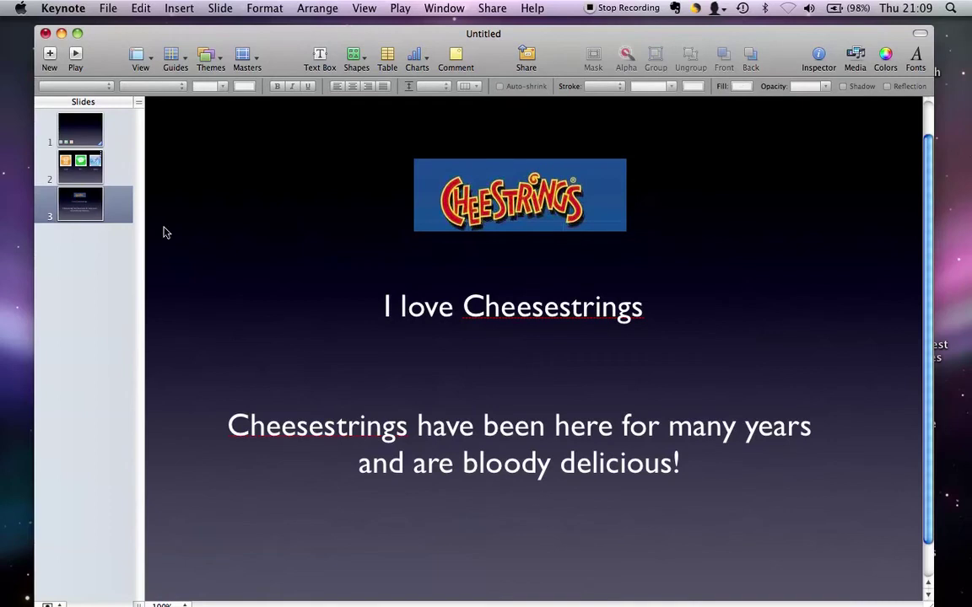
- Duplicate slide 3 and delete both text boxes from the duplicate, keeping only the Cheestrings logo
right_click(84, 212)
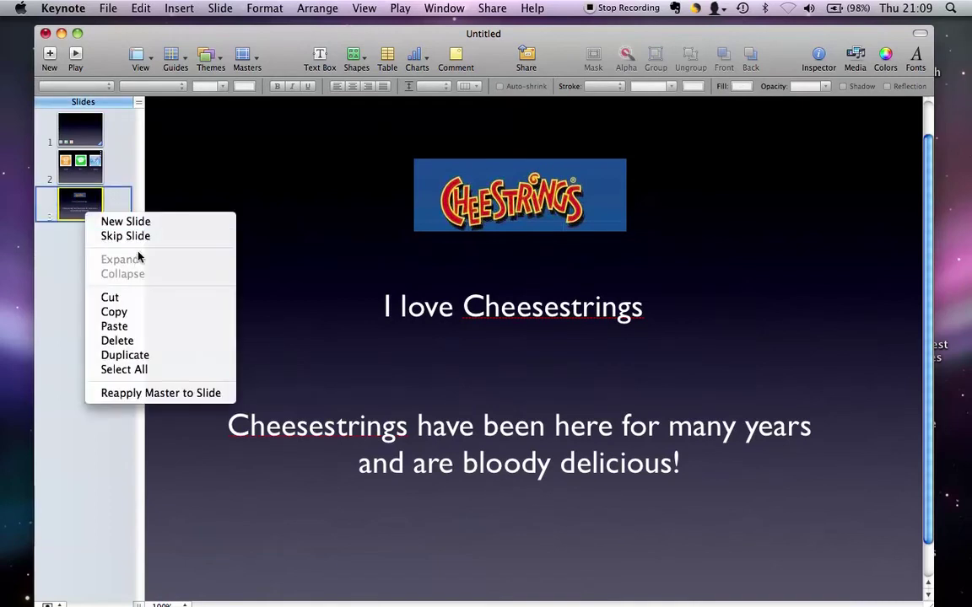
left_click(133, 355)
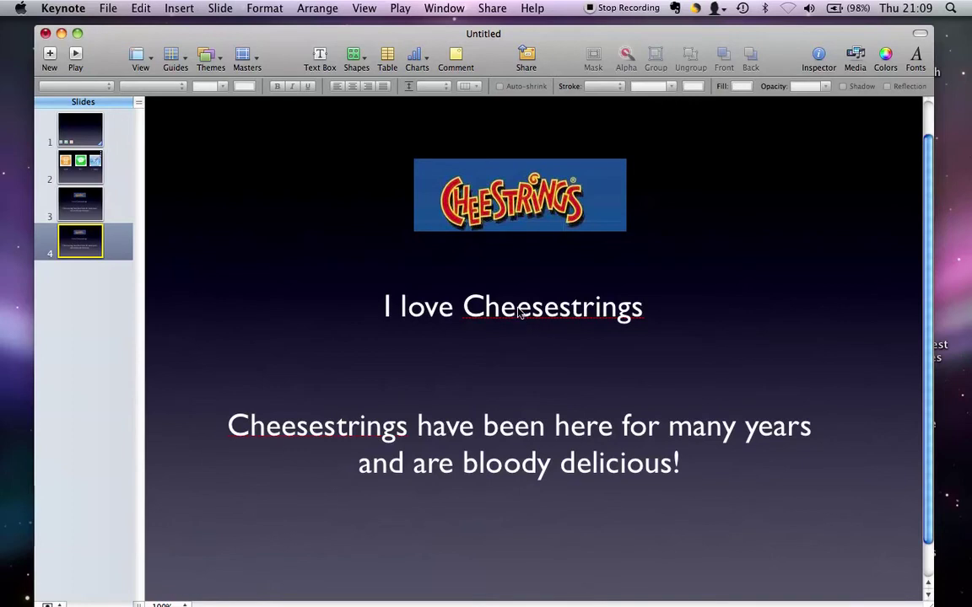
left_click(518, 310)
key("Delete")
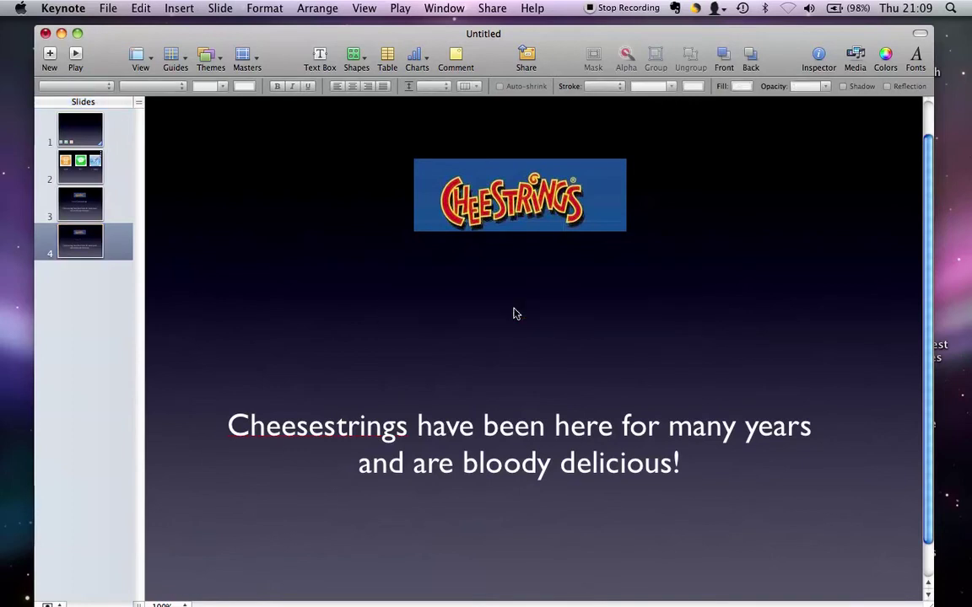
left_click(504, 459)
key("Delete")
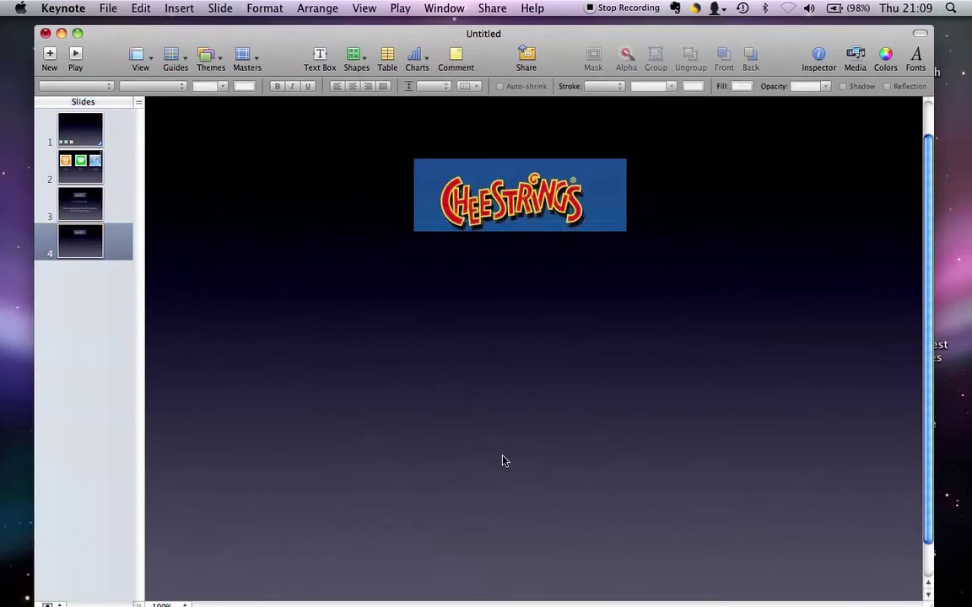
- Move the Cheestrings logo on slide 4 to the right-hand side of the slide, around mid-height
left_click(507, 193)
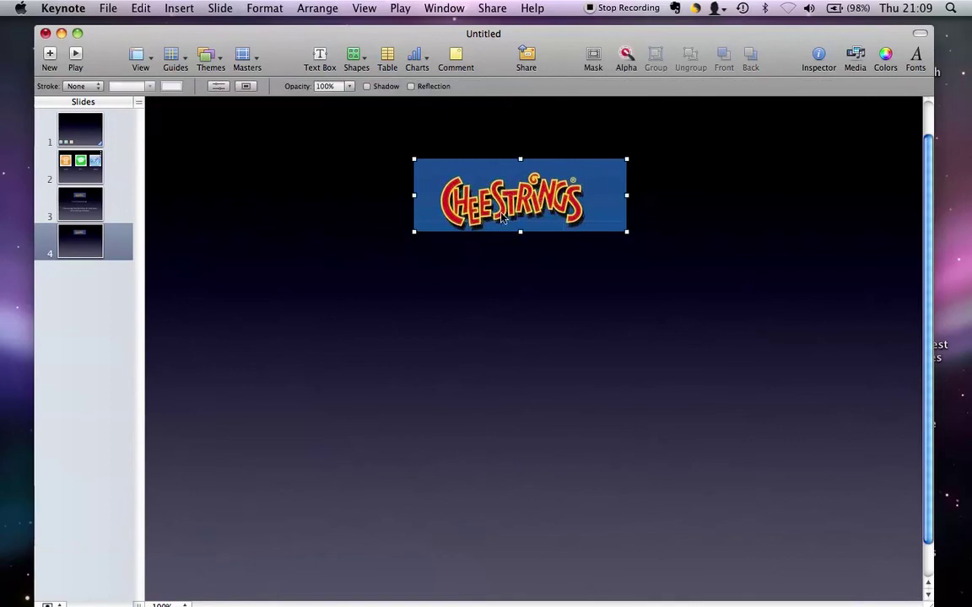
left_click_drag(499, 205, 748, 364)
left_click(710, 449)
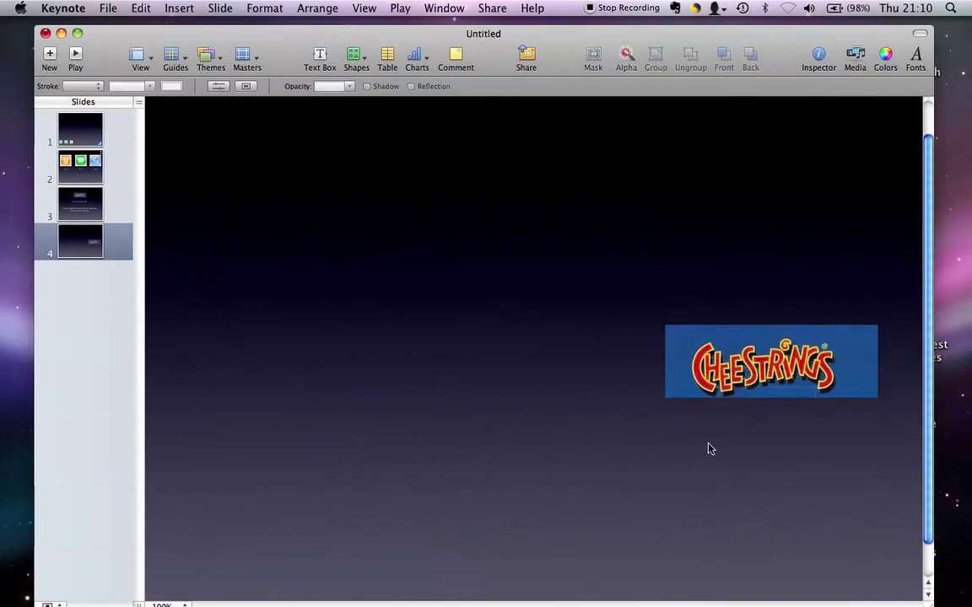
- Apply the Magic Move transition to slide 3
left_click(82, 205)
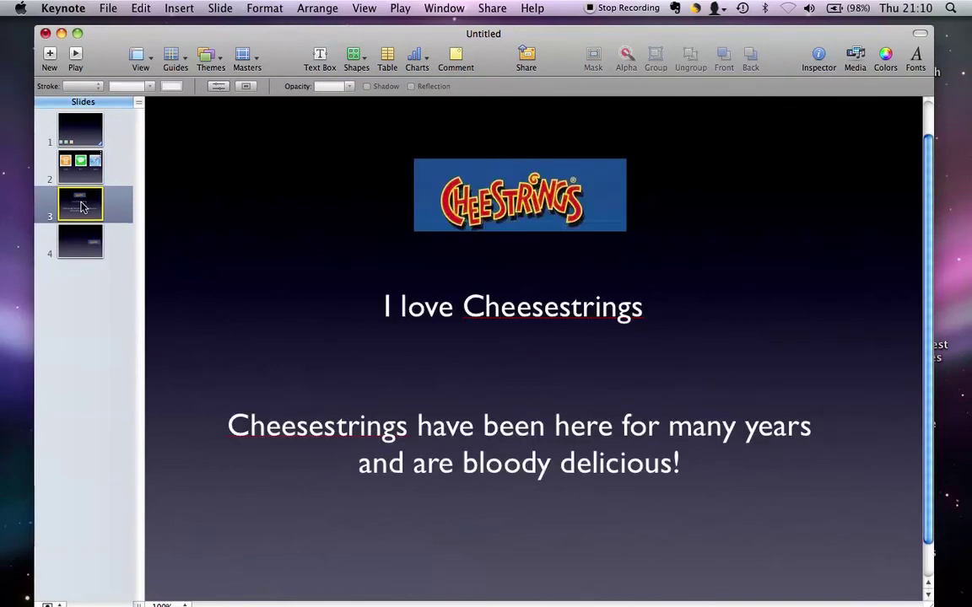
left_click(817, 55)
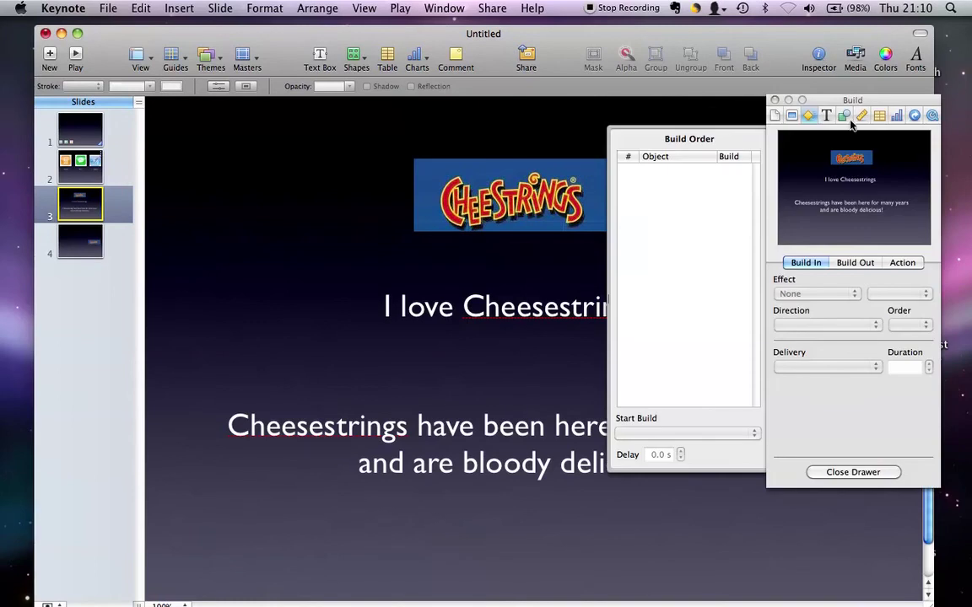
left_click_drag(856, 99, 827, 99)
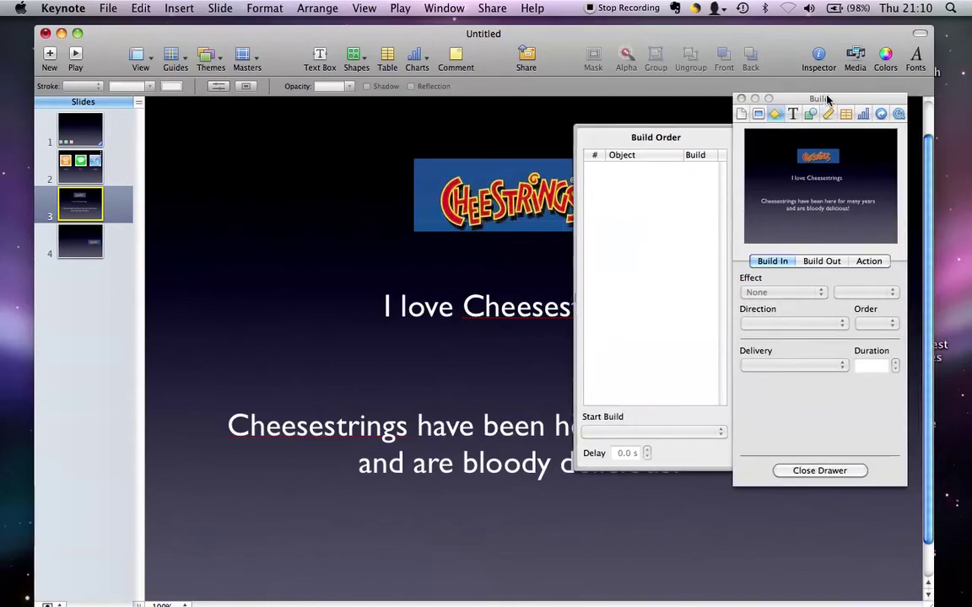
left_click(761, 116)
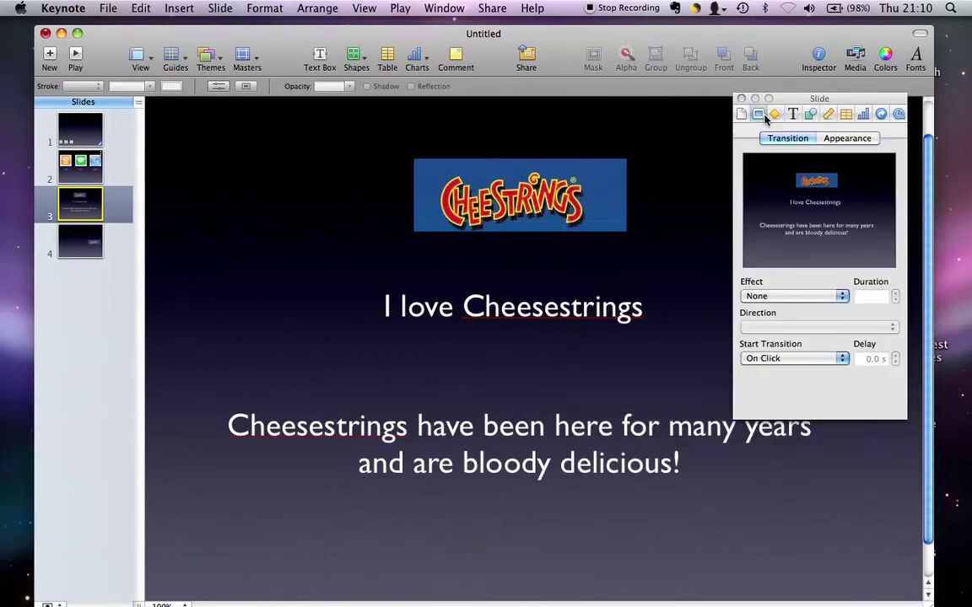
left_click(810, 296)
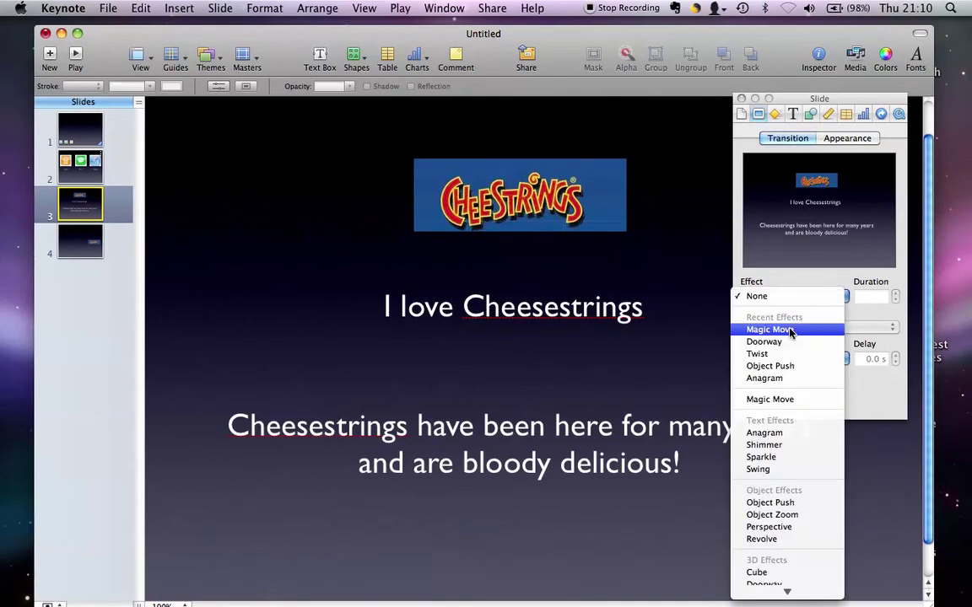
left_click(790, 330)
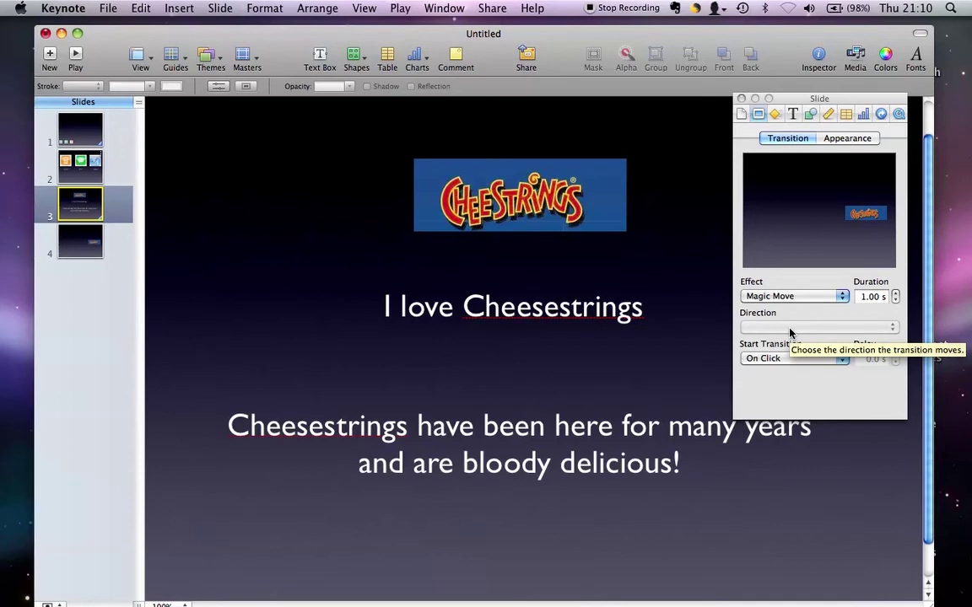
- Insert a 3D pie chart on slide 4 and move it to the left of the Cheestrings logo
left_click(78, 243)
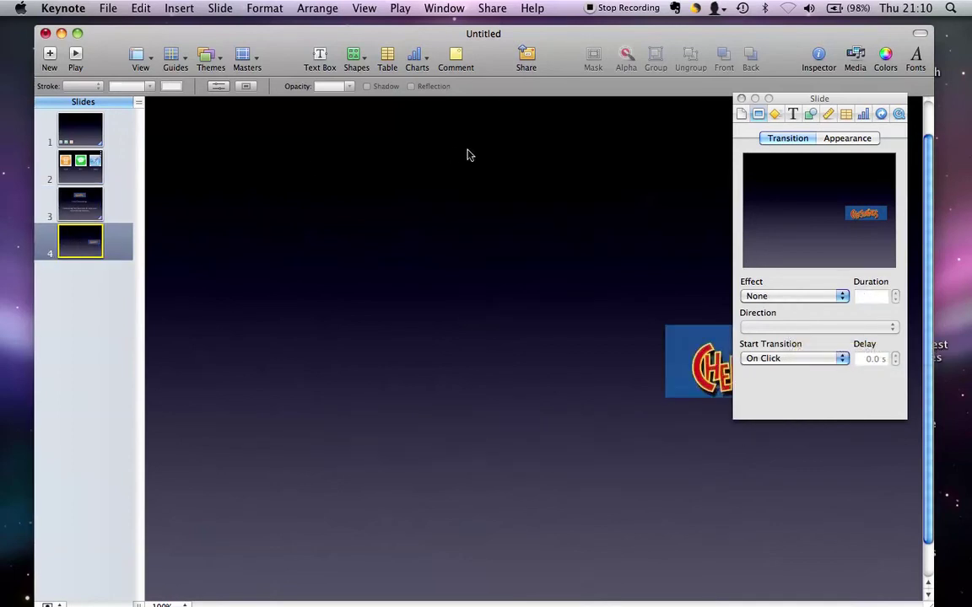
left_click(405, 186)
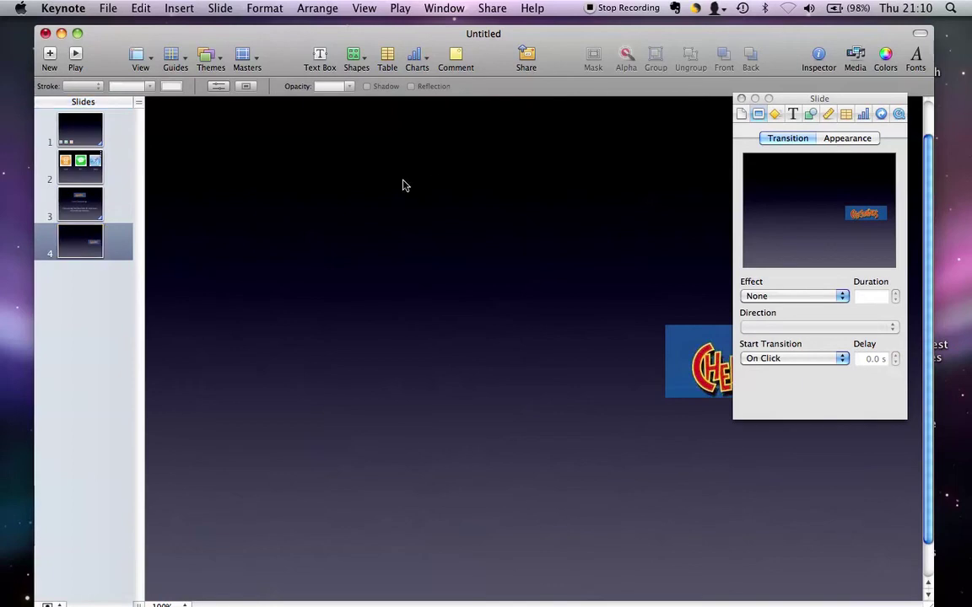
left_click(422, 66)
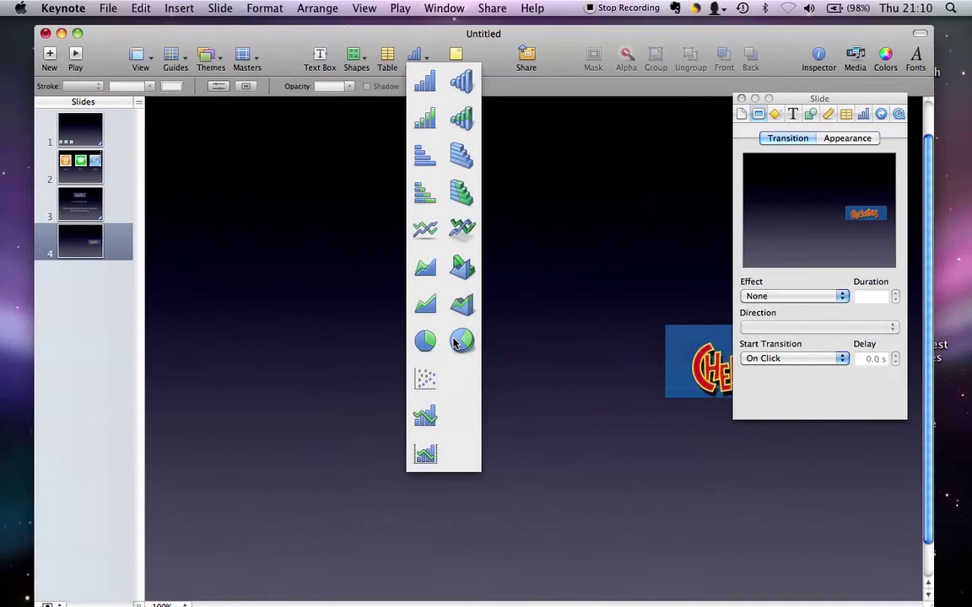
left_click(454, 341)
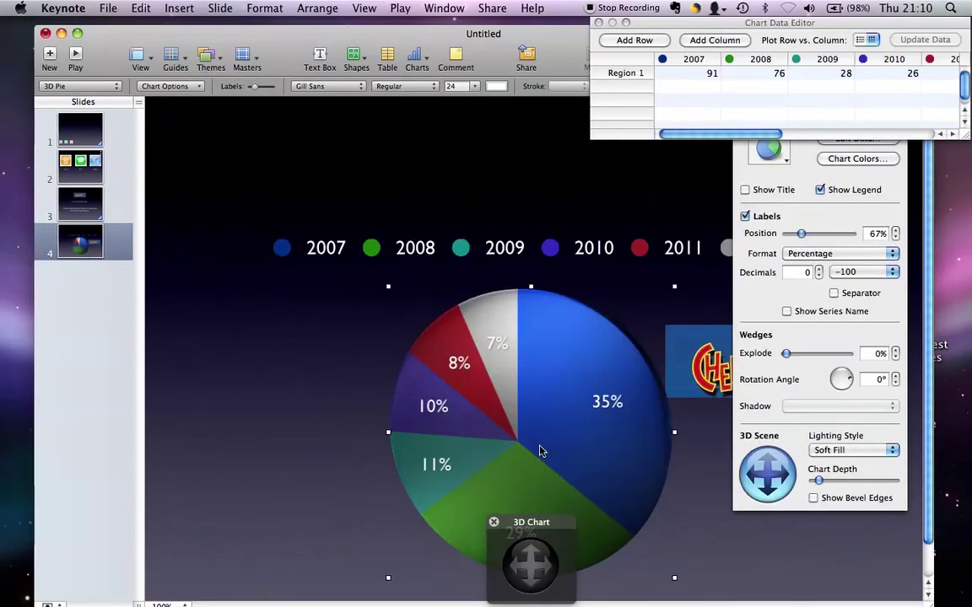
left_click_drag(529, 446, 386, 387)
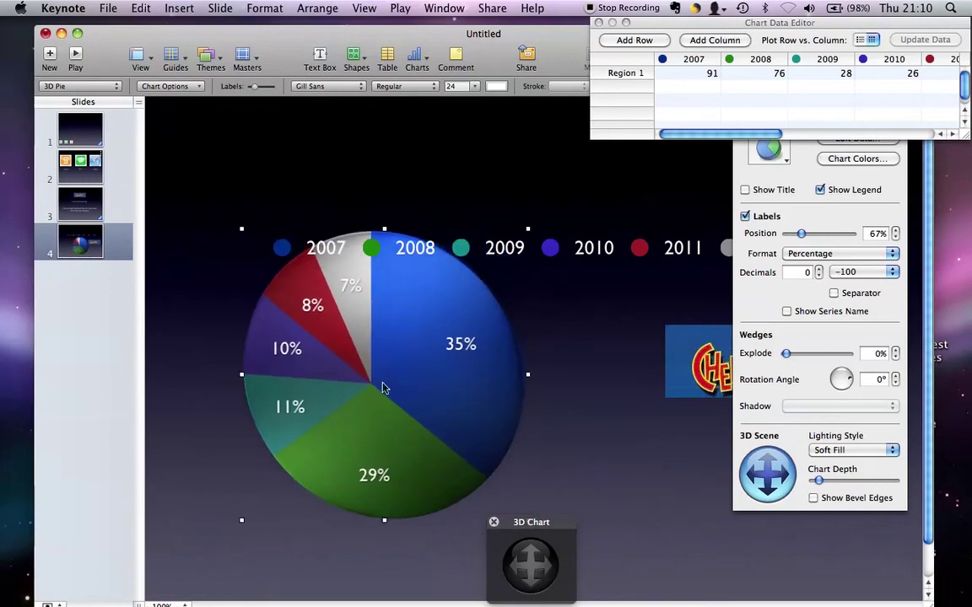
- Move the chart legend down and narrow it so the years are arranged in two columns
left_click(430, 251)
left_click_drag(430, 252, 431, 318)
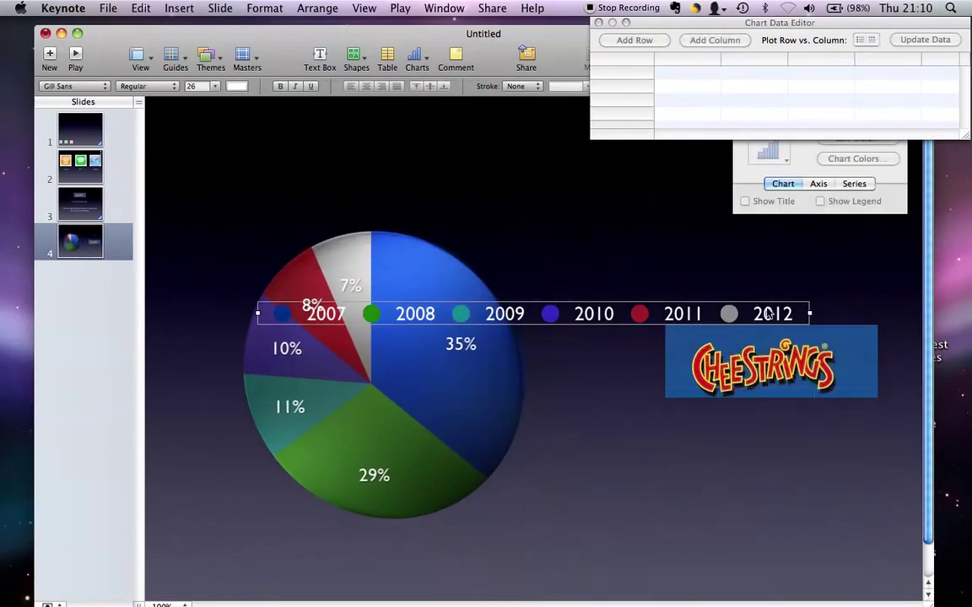
left_click_drag(811, 315, 456, 337)
- Move the pie chart higher on the slide and rotate it in 3D so its side edge shows at a tilt
left_click_drag(426, 281, 453, 186)
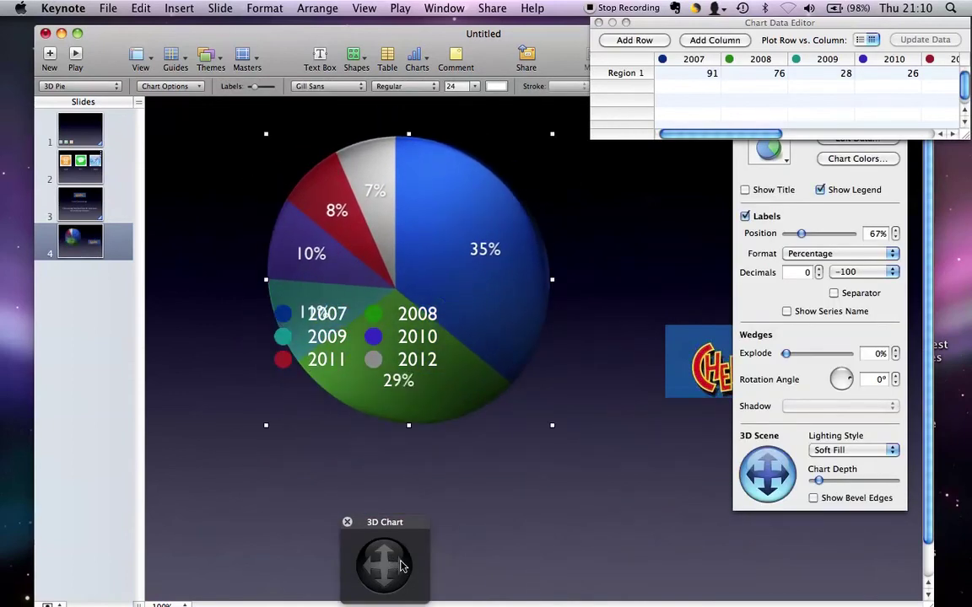
mouse_move(406, 567)
left_mouse_down()
mouse_move(377, 574)
mouse_move(375, 588)
mouse_move(360, 585)
left_mouse_up()
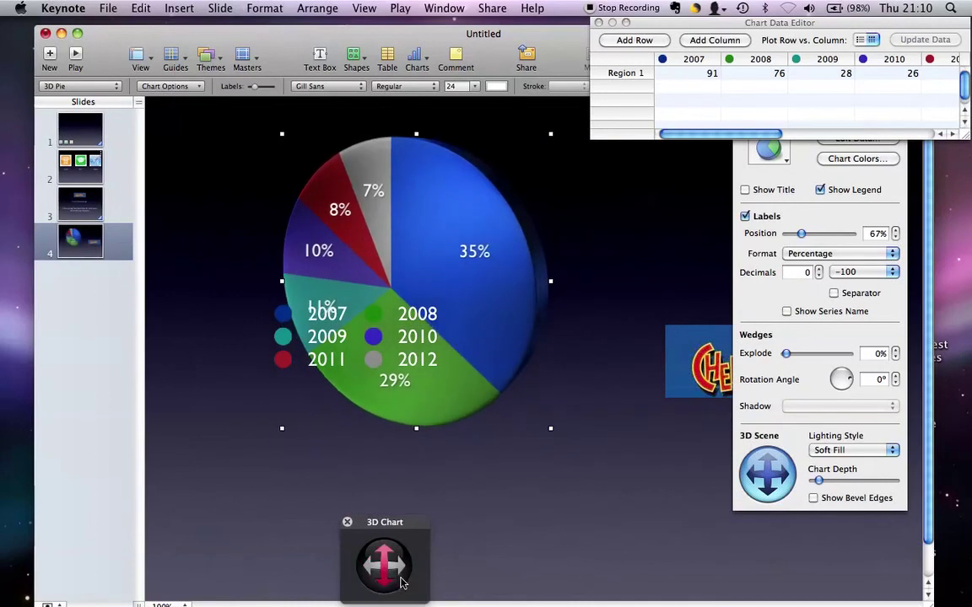
left_click_drag(402, 578, 338, 462)
- Place the legend centred below the pie chart, shift the chart slightly to the left, and close the chart data editor
left_click_drag(411, 346, 411, 532)
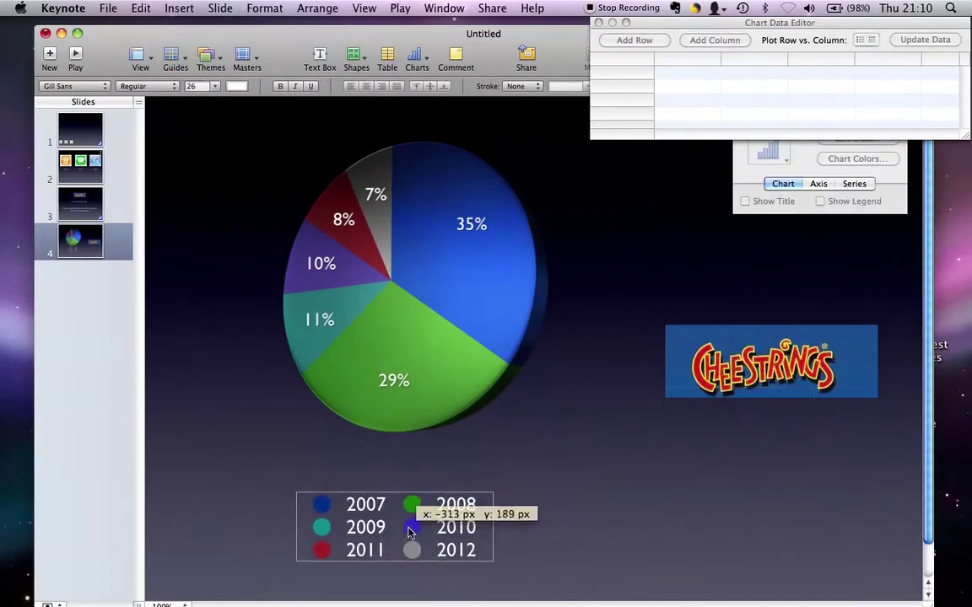
left_click(599, 23)
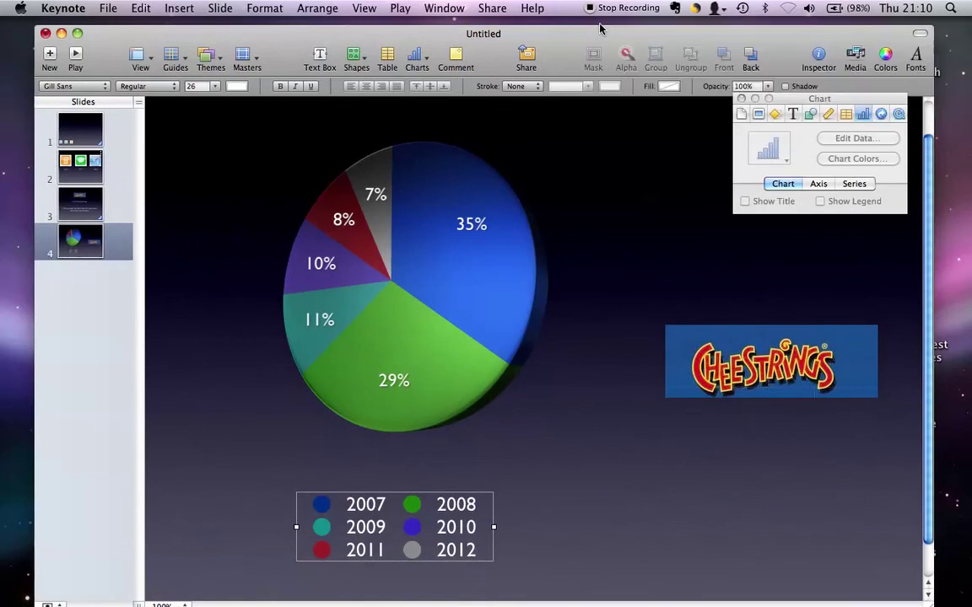
left_click(442, 287)
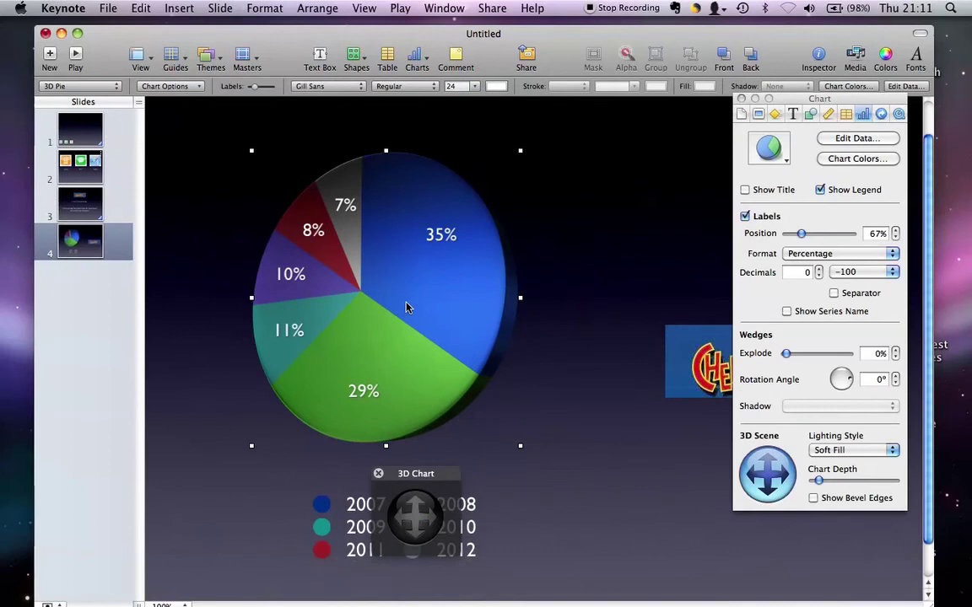
left_click_drag(406, 307, 397, 310)
left_click(339, 523)
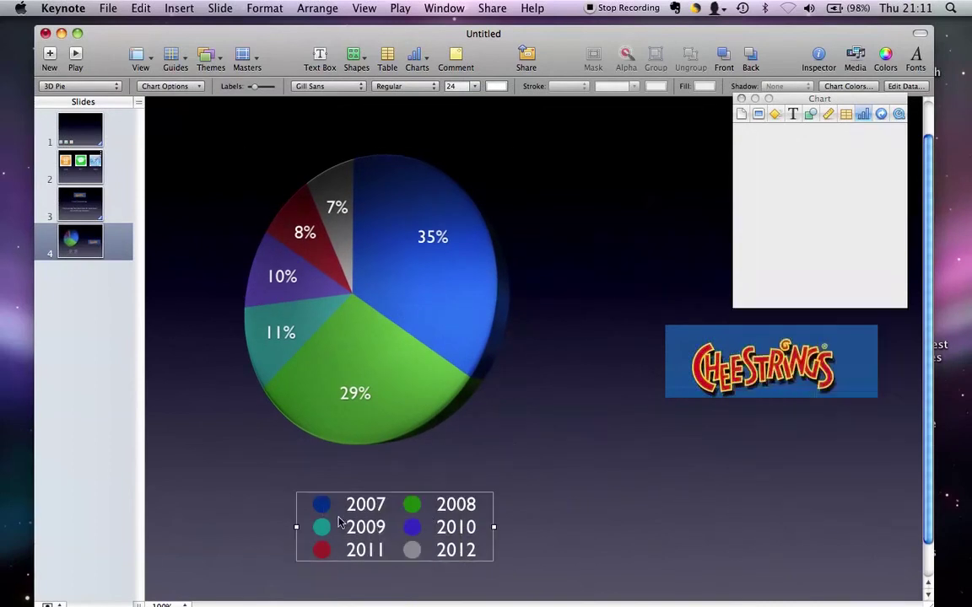
left_click_drag(339, 523, 388, 508)
left_click(579, 531)
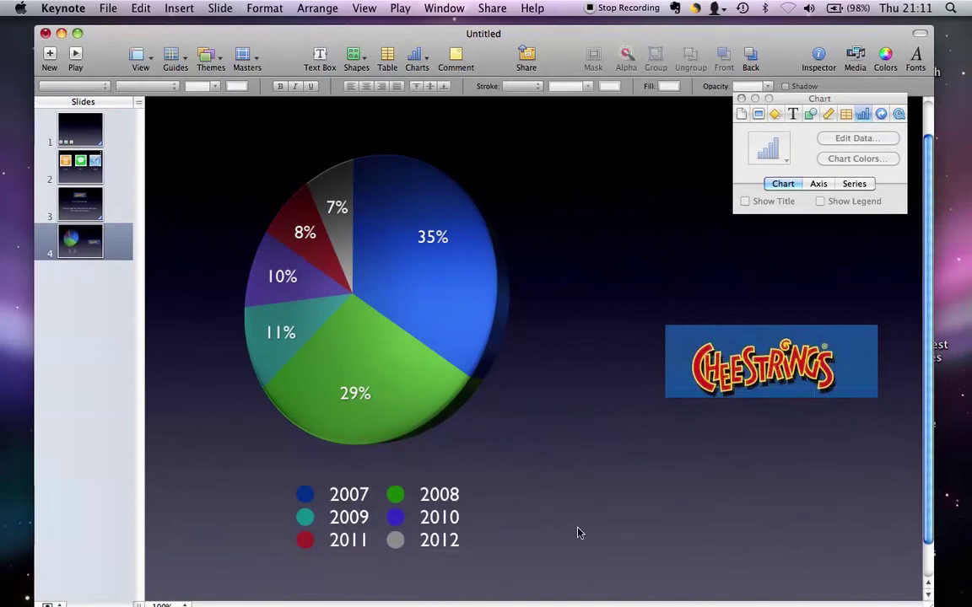
- Move the Cheestrings logo slightly up and left so it sits level with the pie chart's centre
left_click_drag(732, 332, 705, 288)
left_click(703, 386)
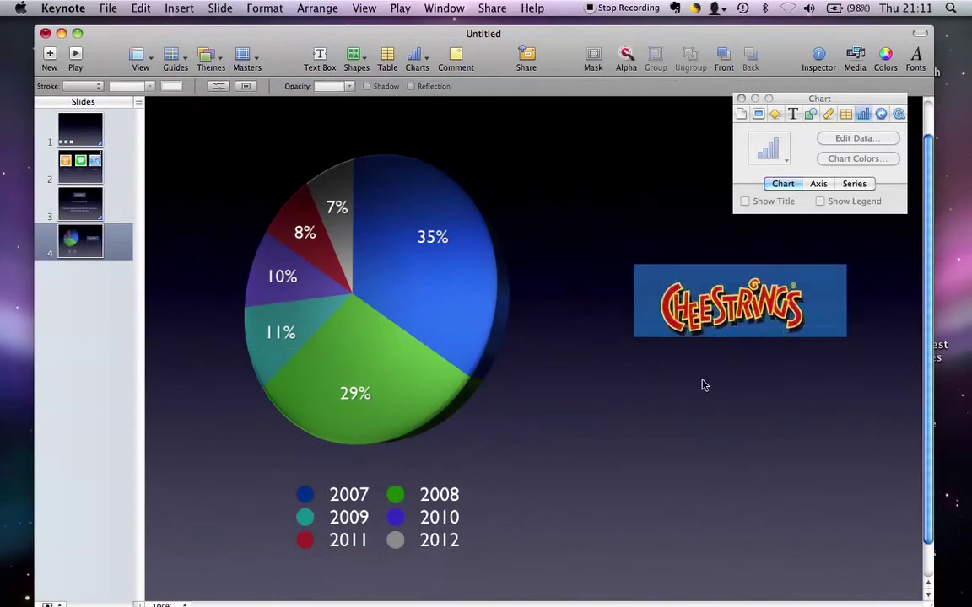
- Add a rounded-rectangle callout pointing at the pie chart and enlarge it to cover the whole Cheestrings logo
left_click(365, 57)
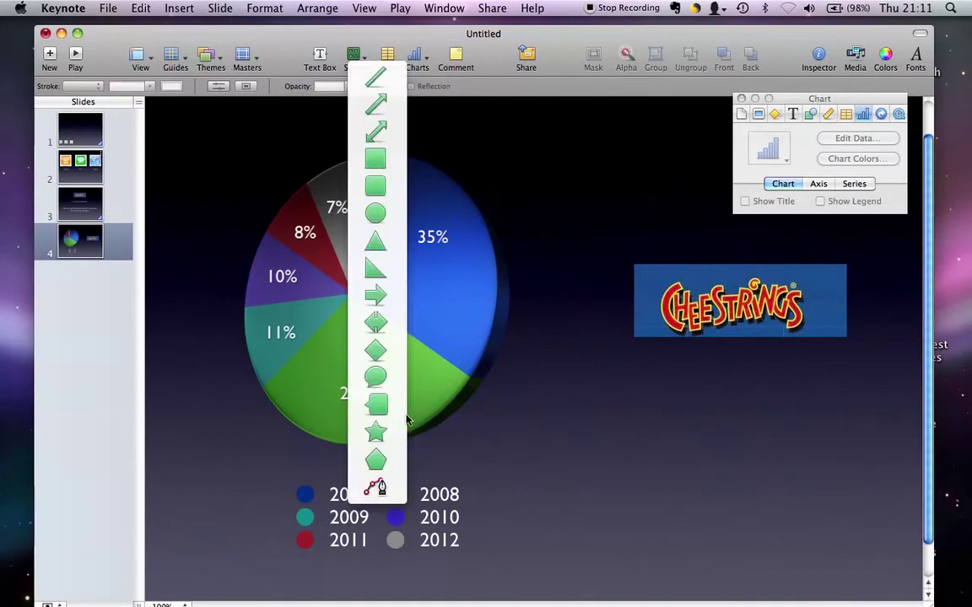
left_click(375, 404)
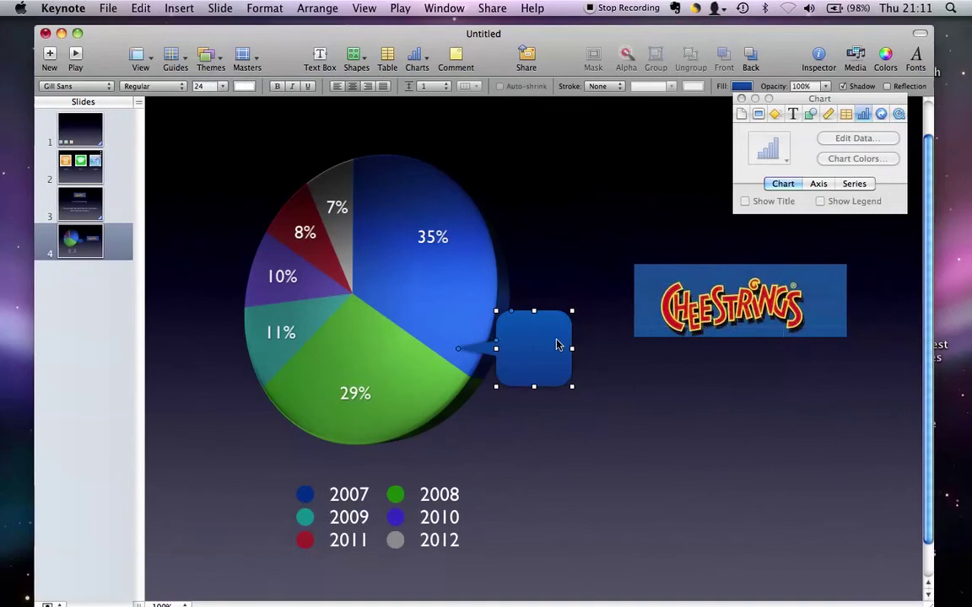
left_click_drag(540, 347, 618, 263)
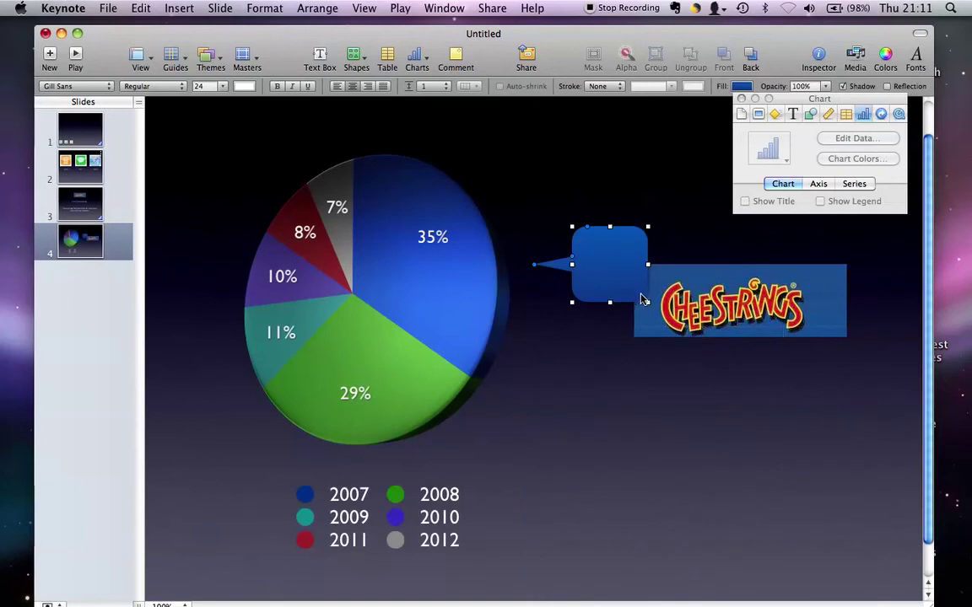
left_click_drag(645, 301, 877, 384)
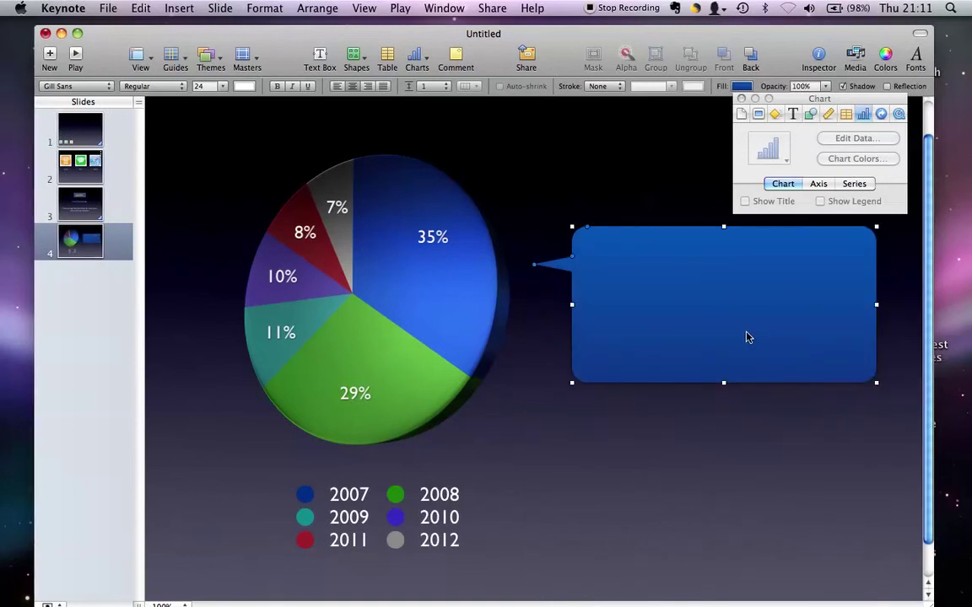
- Send the callout to the back so the Cheestrings logo sits on top of it
right_click(727, 360)
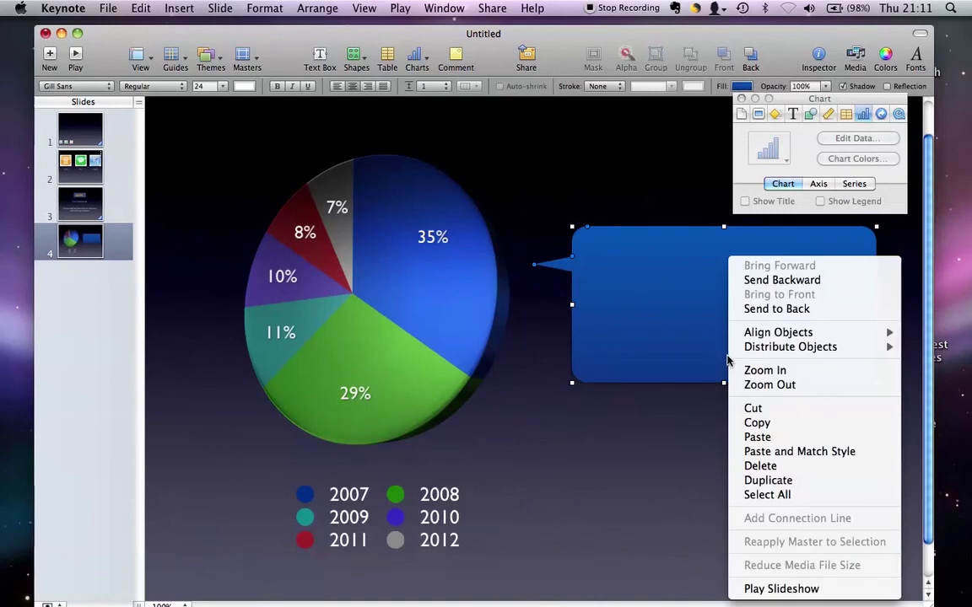
left_click(782, 280)
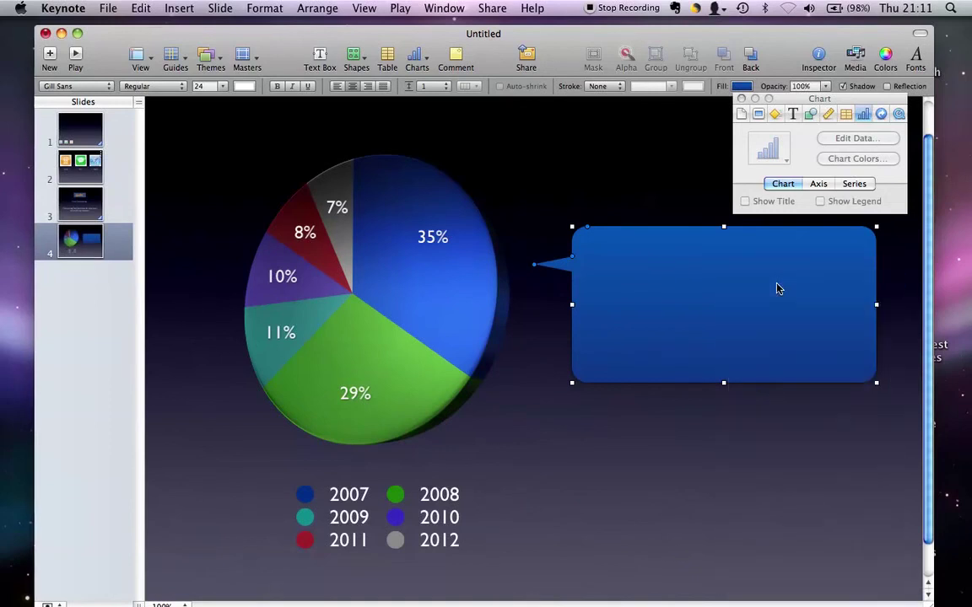
right_click(730, 329)
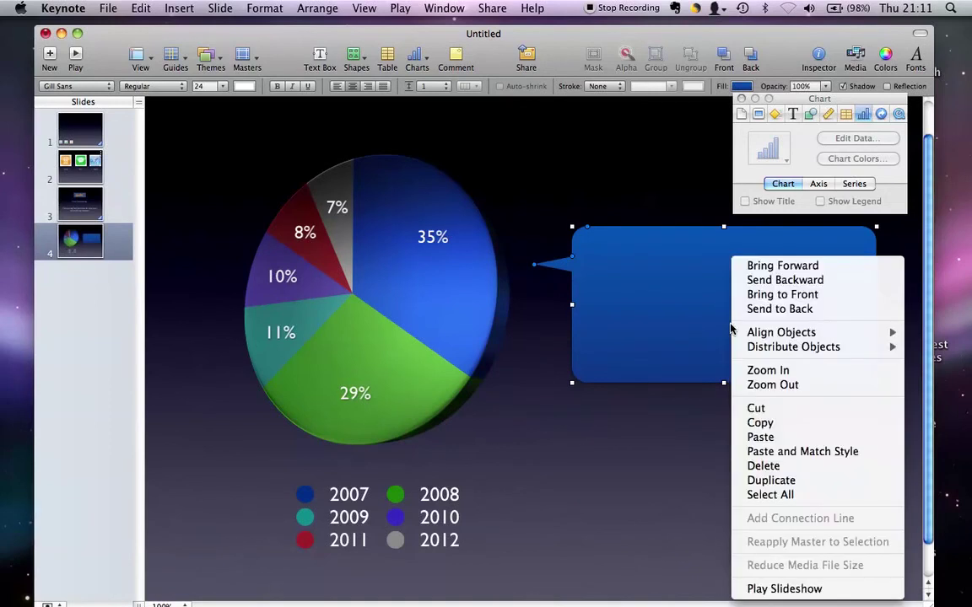
left_click(776, 308)
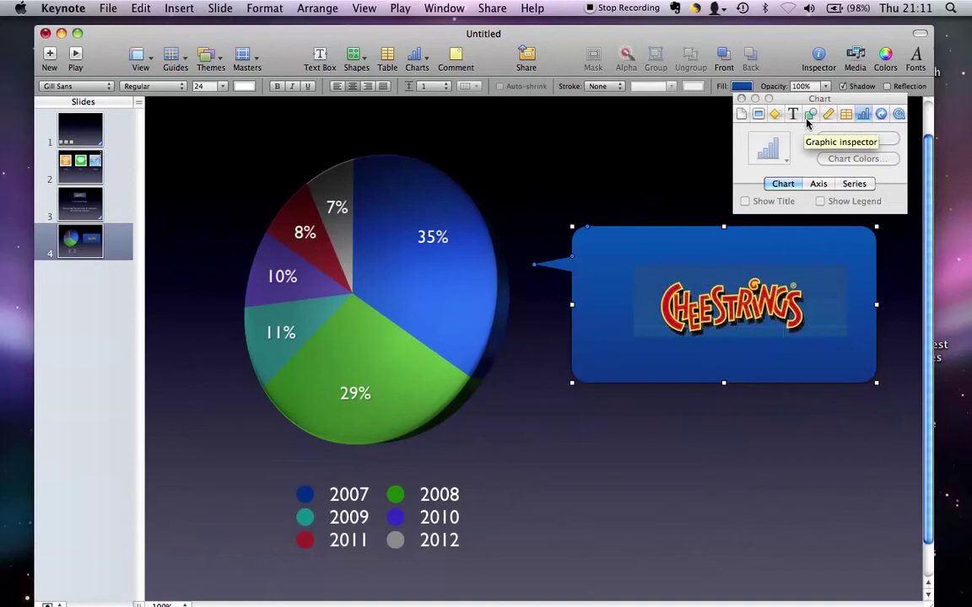
- Change the callout's fill to Color Fill with a light grey sampled from the screen, moving the colour picker clear of the logo
left_click(812, 114)
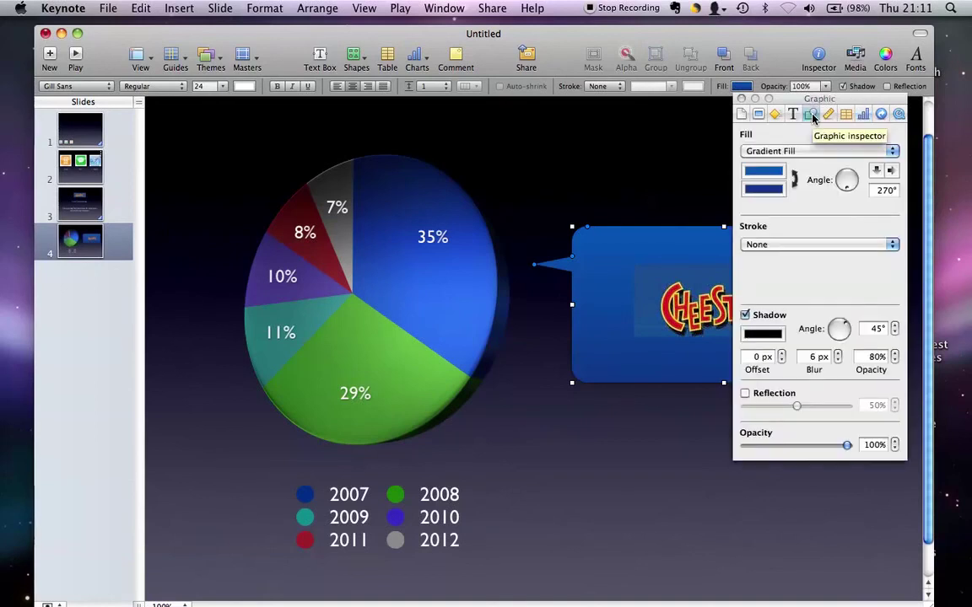
left_click(774, 152)
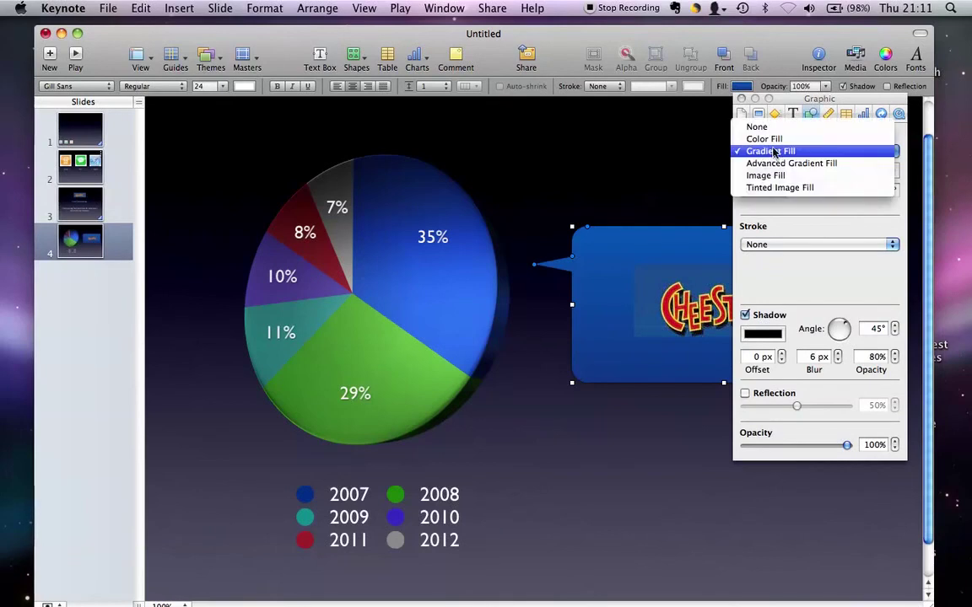
left_click(772, 139)
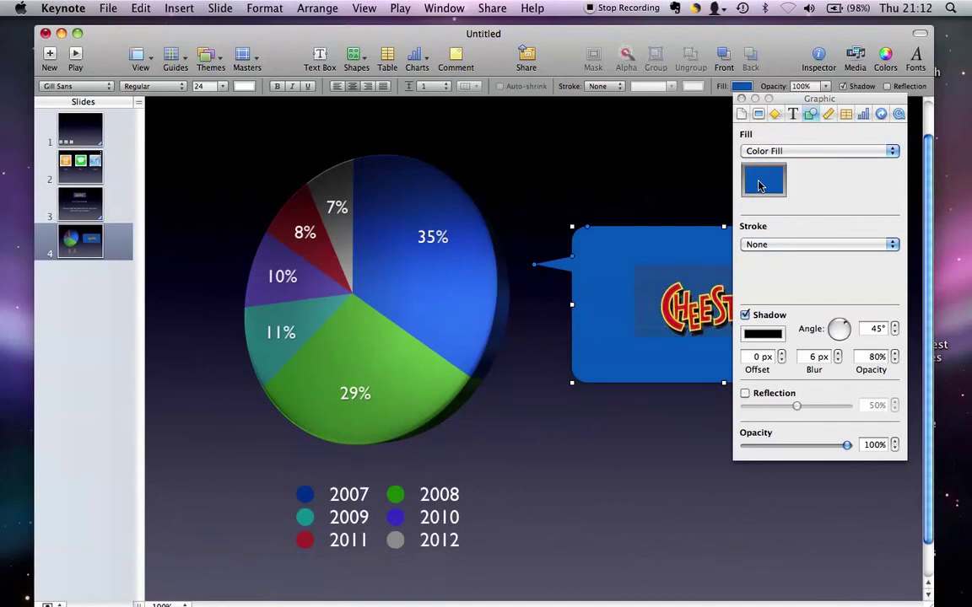
left_click(761, 182)
left_click(598, 238)
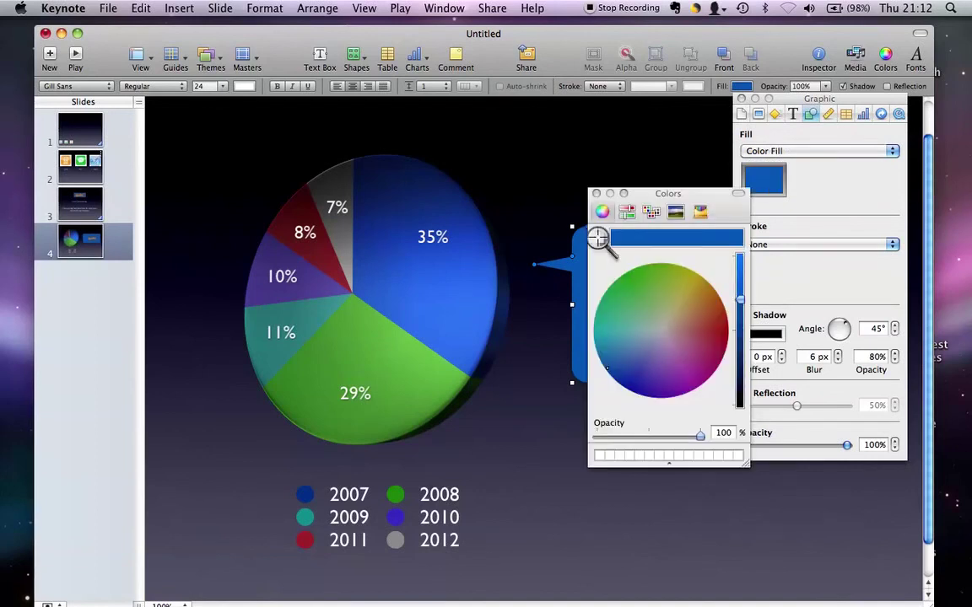
left_click(697, 194)
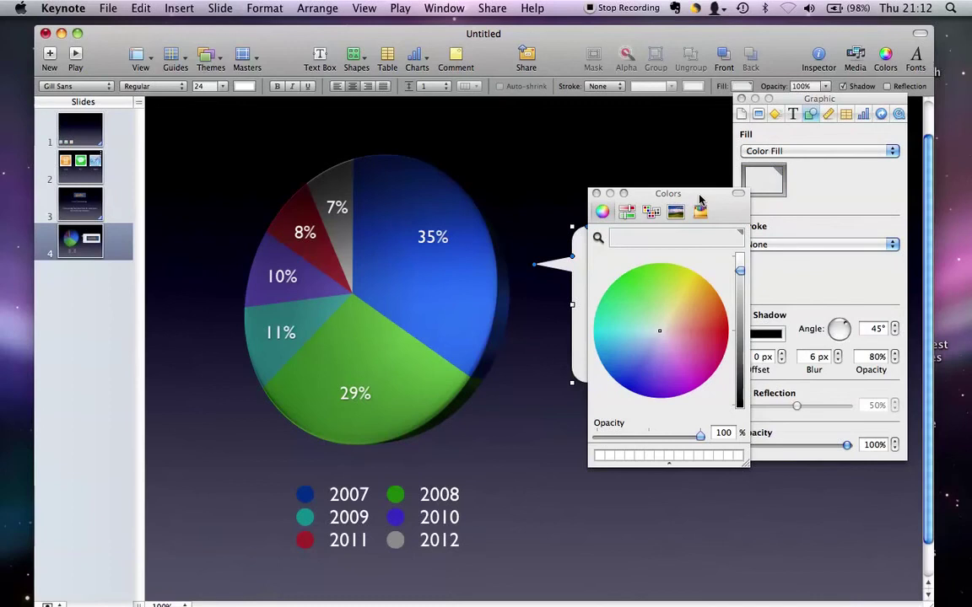
left_click_drag(707, 199, 587, 360)
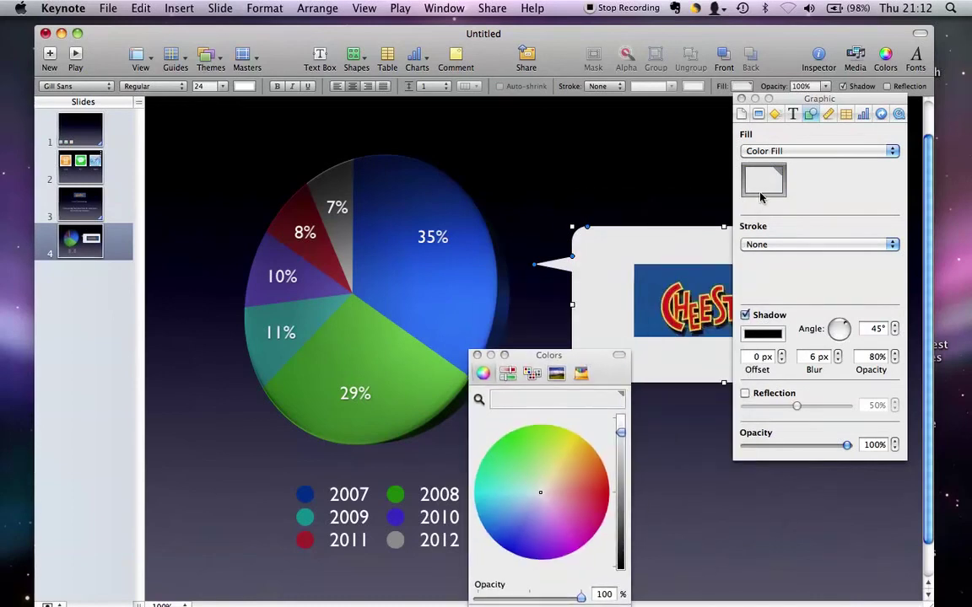
left_click(807, 151)
left_click(798, 160)
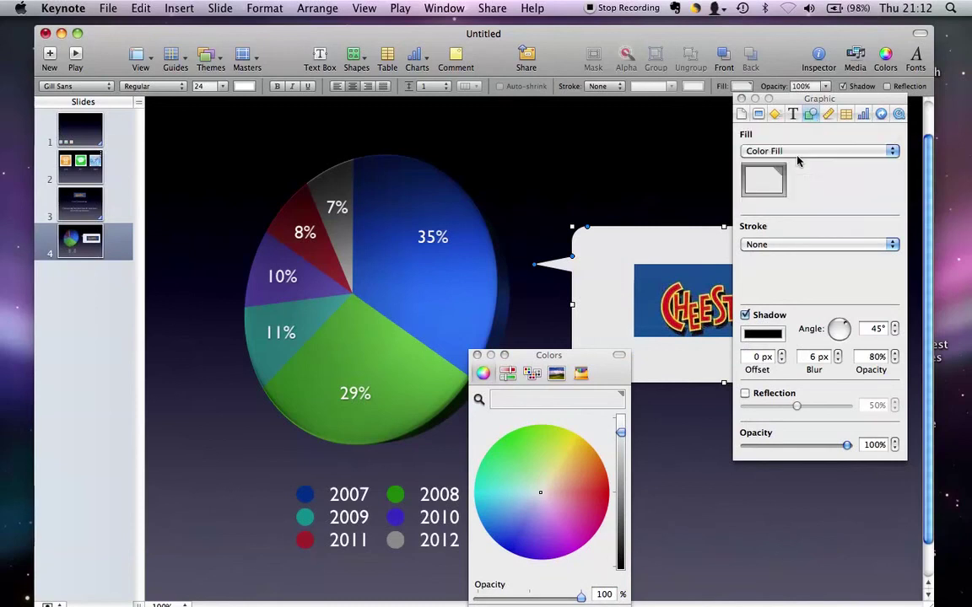
left_click(763, 184)
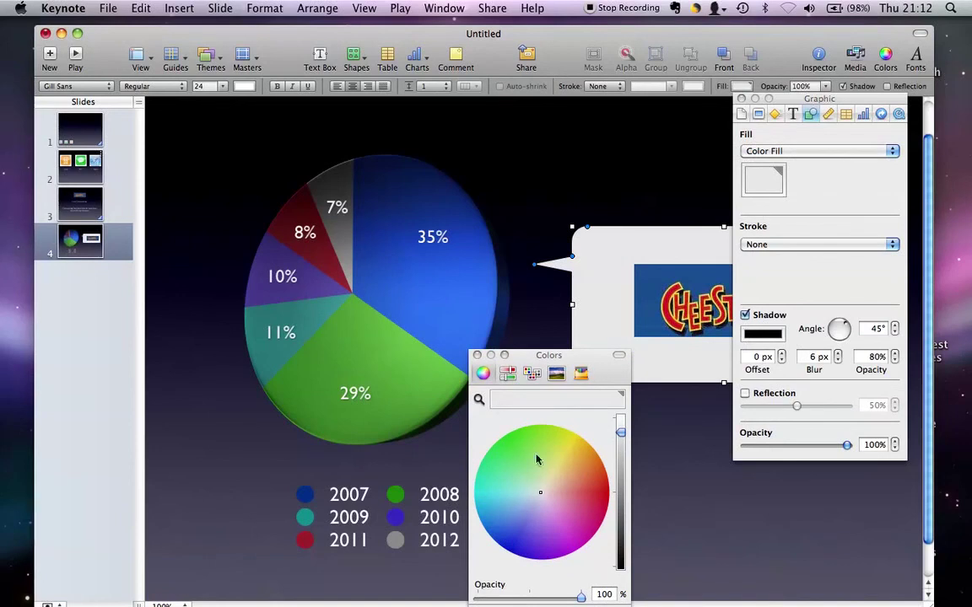
left_click(480, 398)
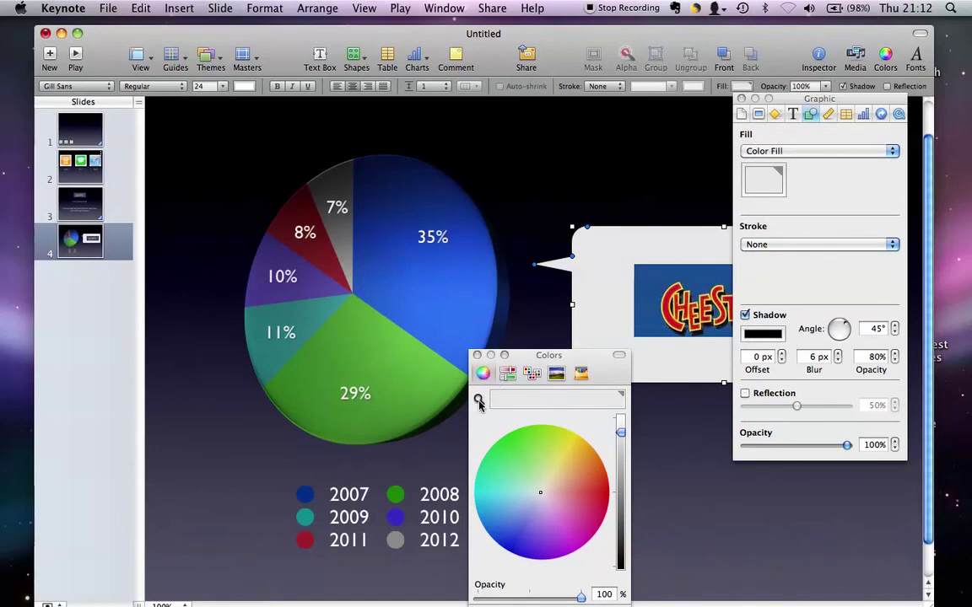
left_click(652, 279)
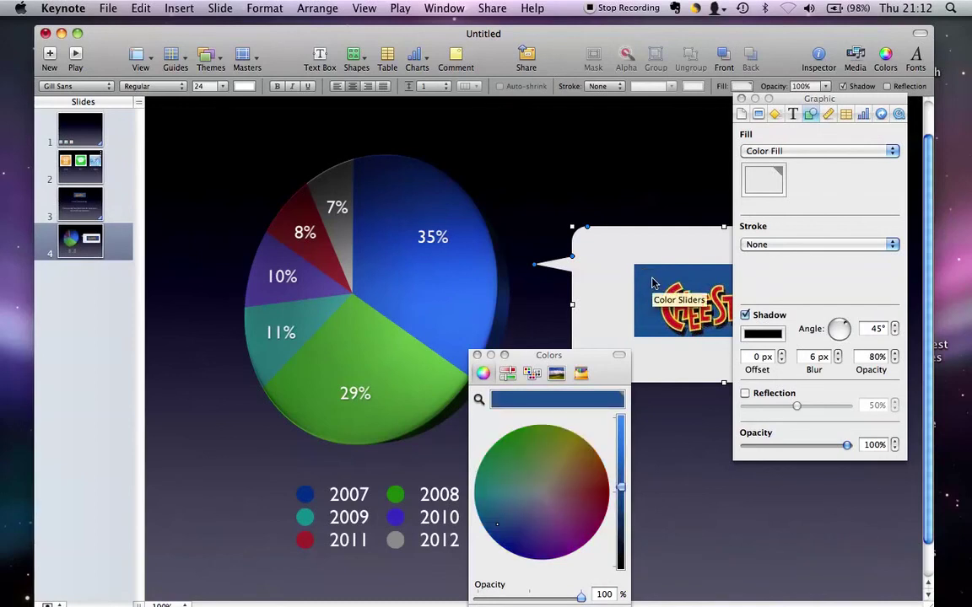
- Fill the callout with the blue sampled from the Cheestrings logo's background, and close the colour picker and the Graphic inspector
left_click(769, 187)
left_click(479, 399)
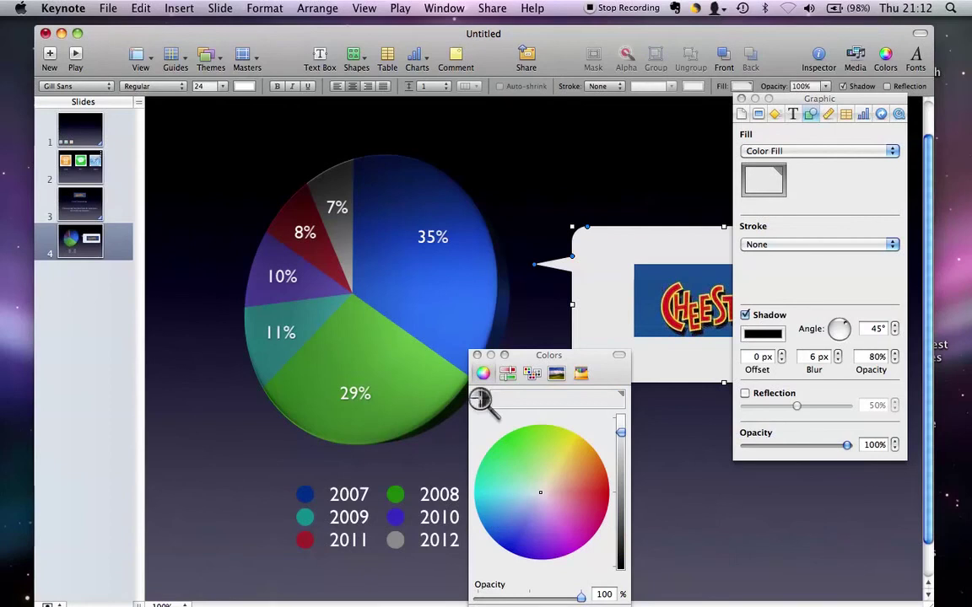
left_click(645, 284)
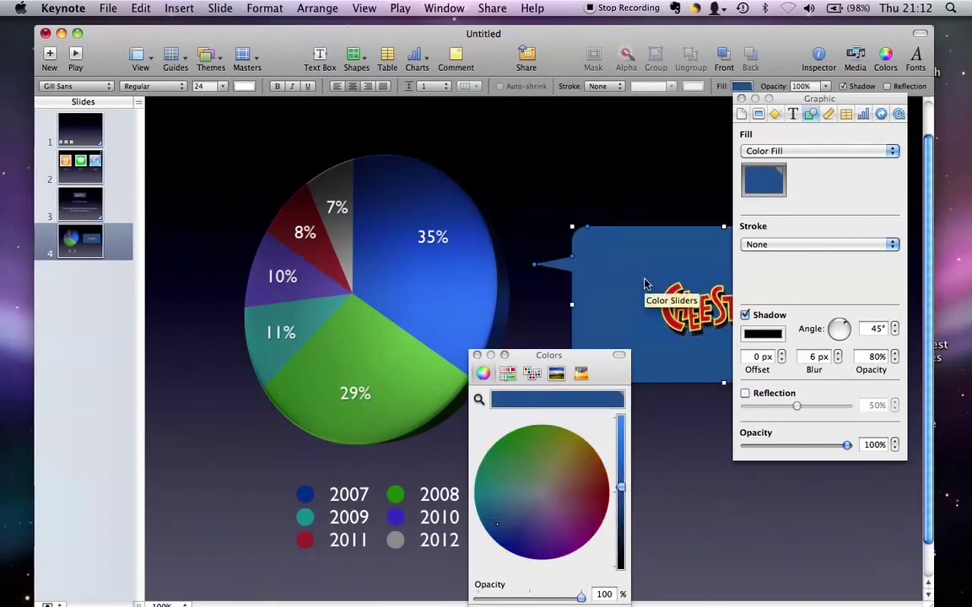
left_click(477, 356)
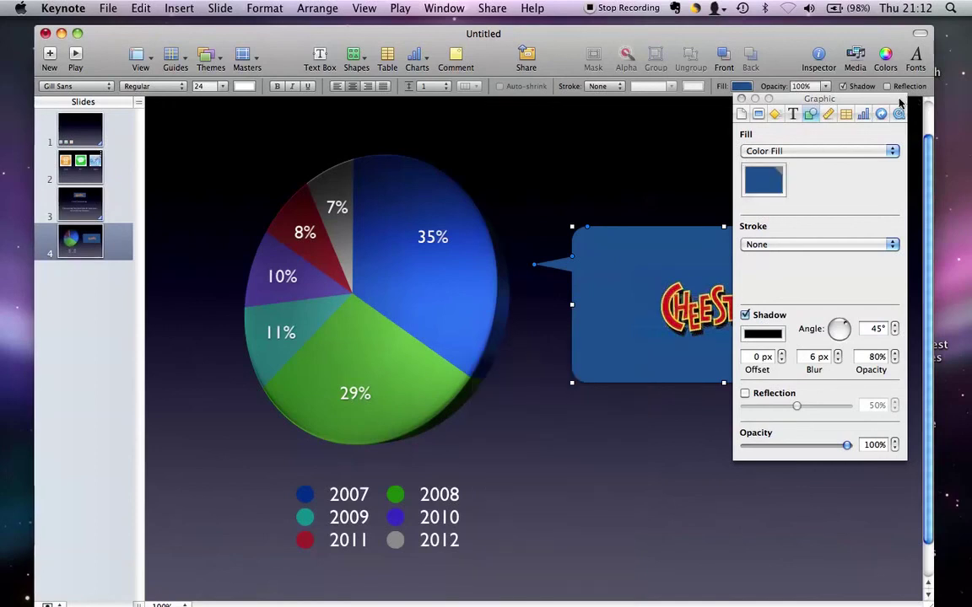
left_click_drag(817, 102, 905, 90)
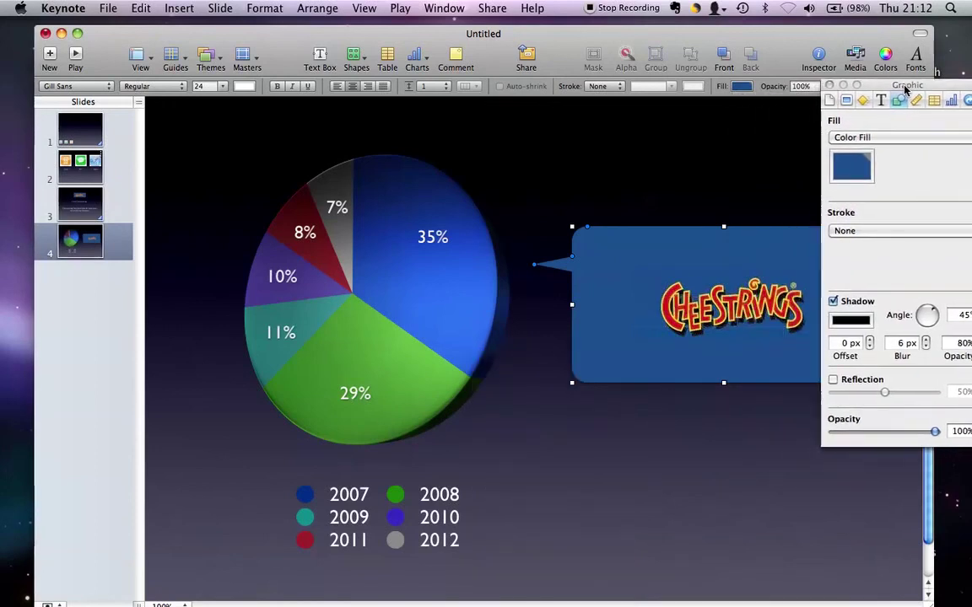
left_click(829, 85)
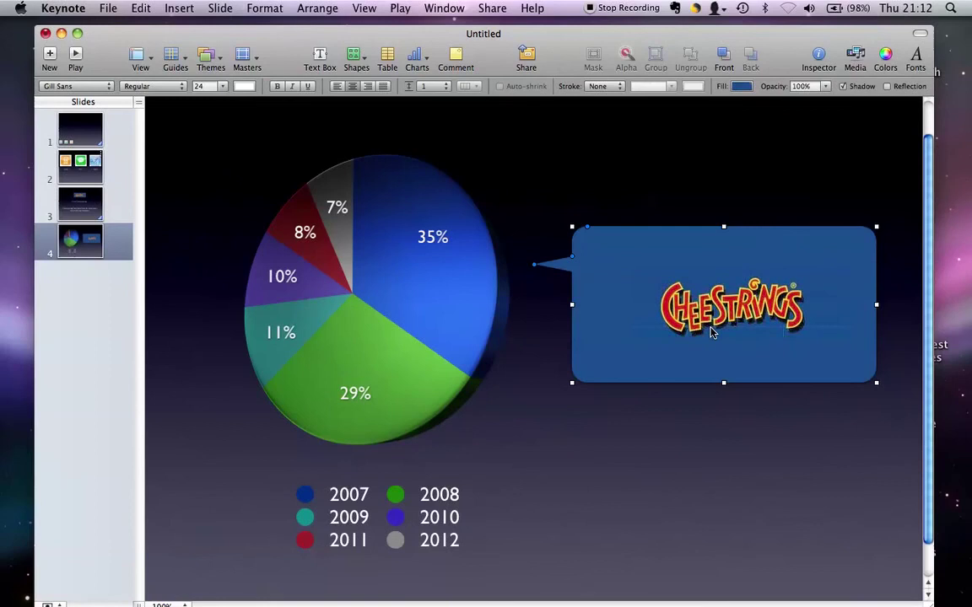
- Move the Cheestrings logo up and left inside the callout, and shrink the callout to fit closely around it
left_click_drag(720, 316, 677, 293)
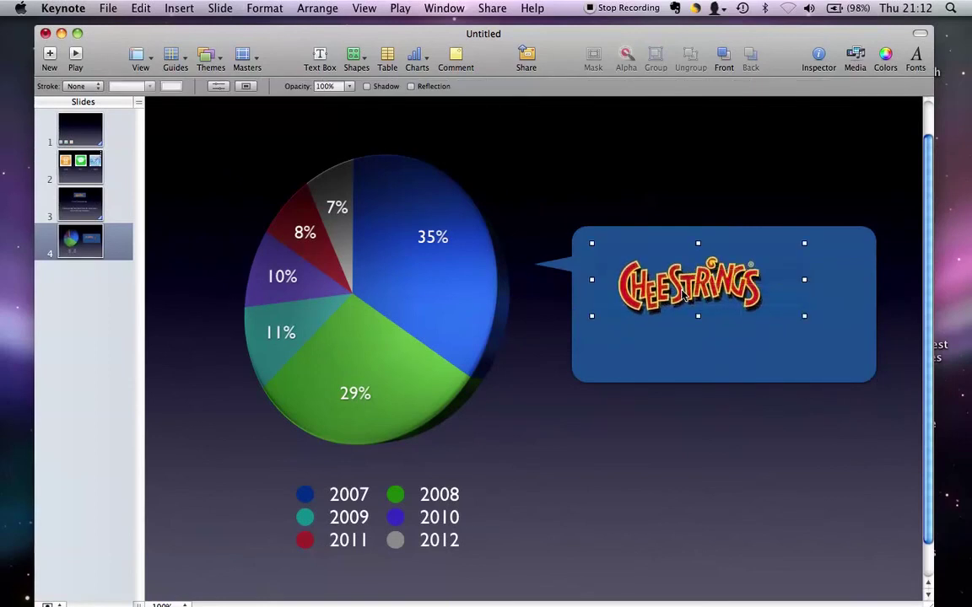
left_click(844, 359)
left_click_drag(875, 383, 815, 334)
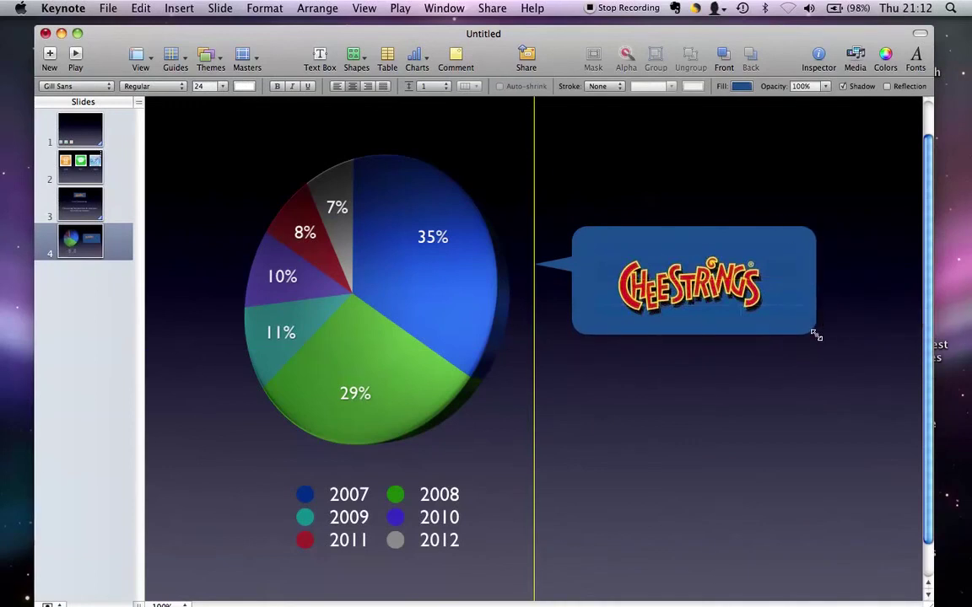
left_click(765, 475)
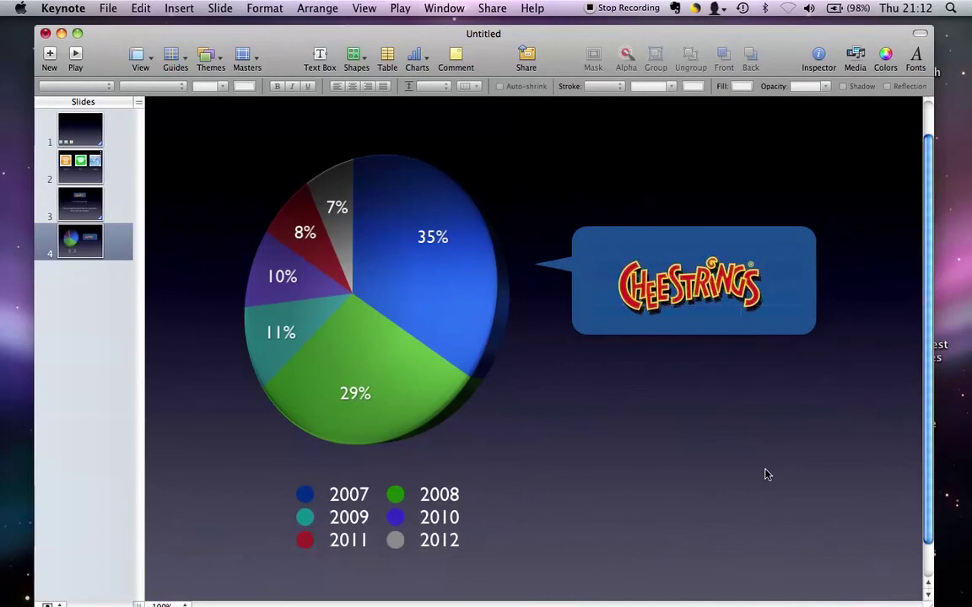
- Return to the first slide of the presentation
left_click(73, 210)
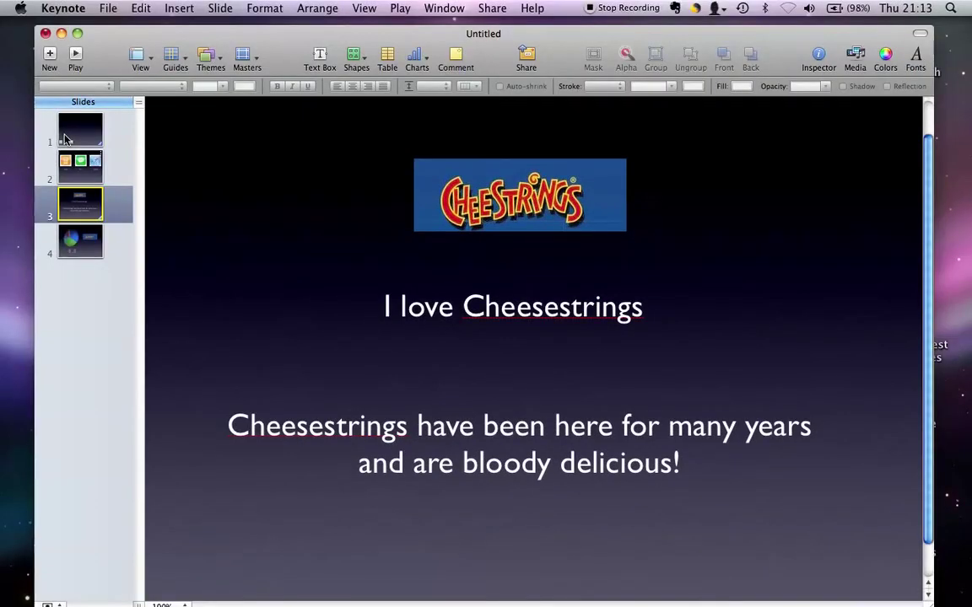
left_click(66, 139)
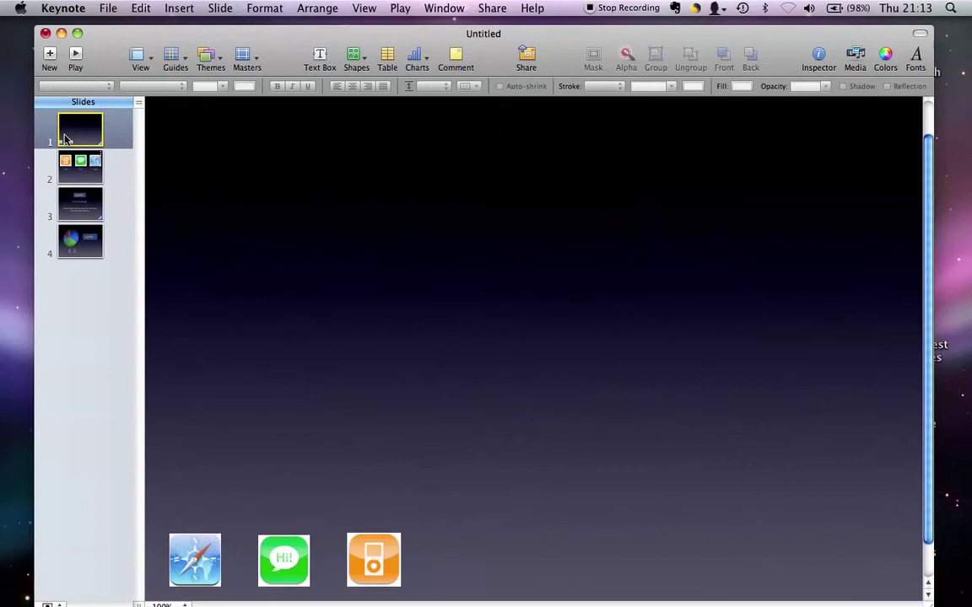